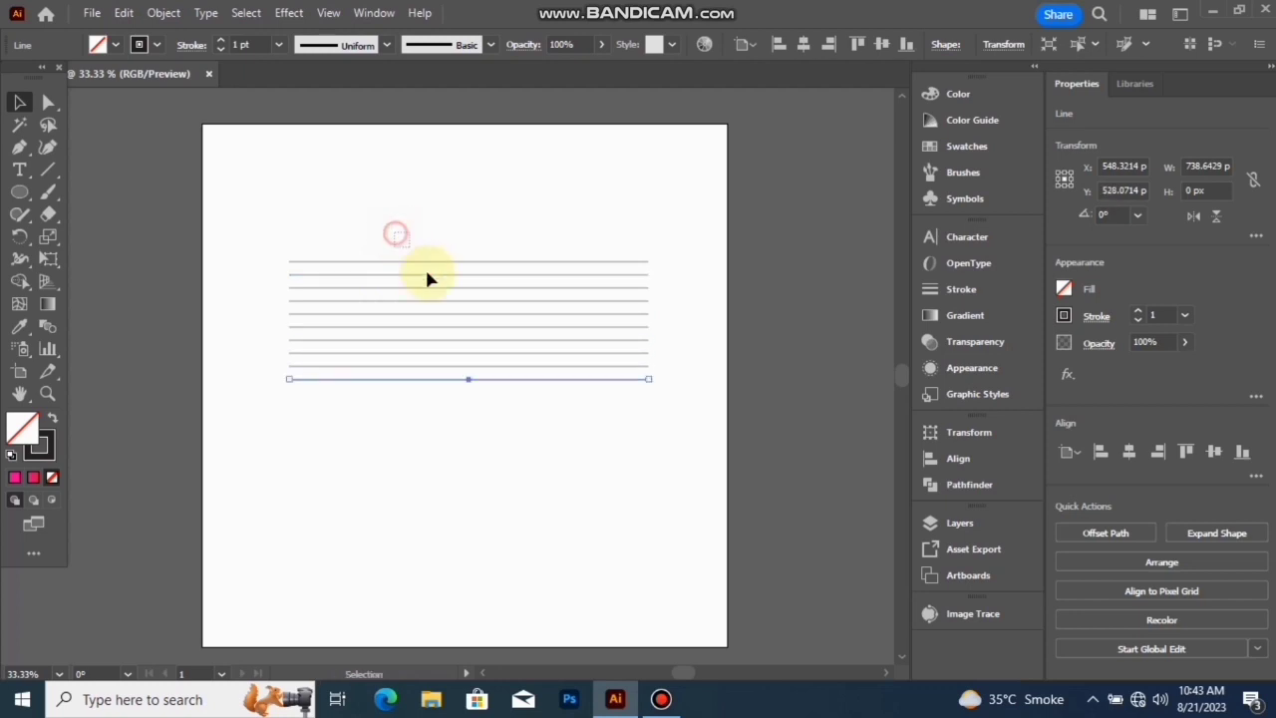
- Group the ten horizontal lines and centre the group horizontally and vertically on the artboard
drag(427, 279, 507, 448)
right_click(468, 313)
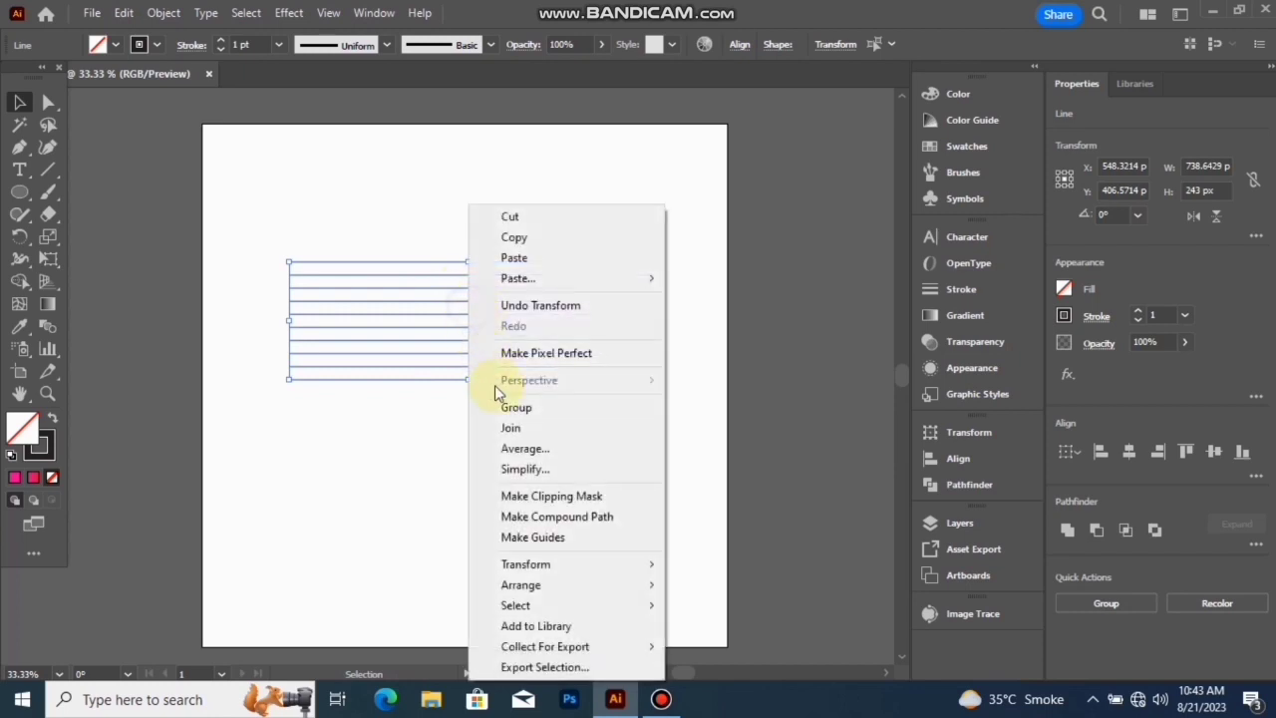
click(508, 409)
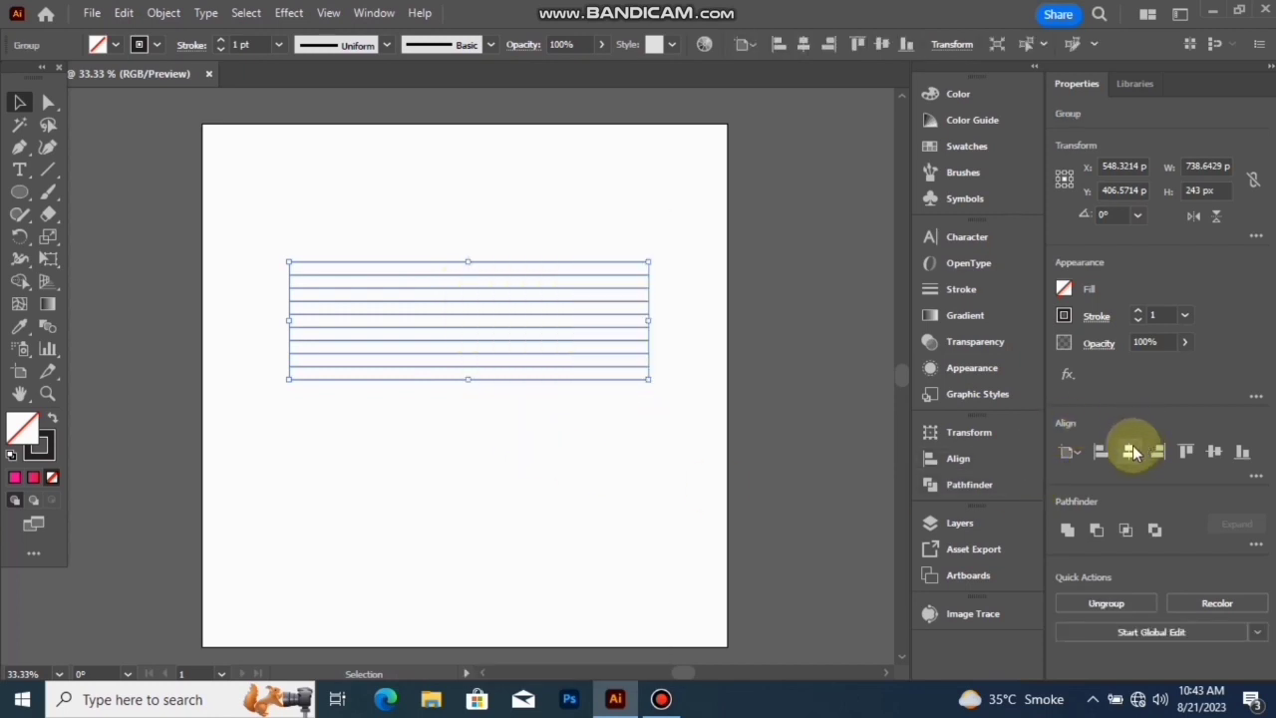
click(1215, 451)
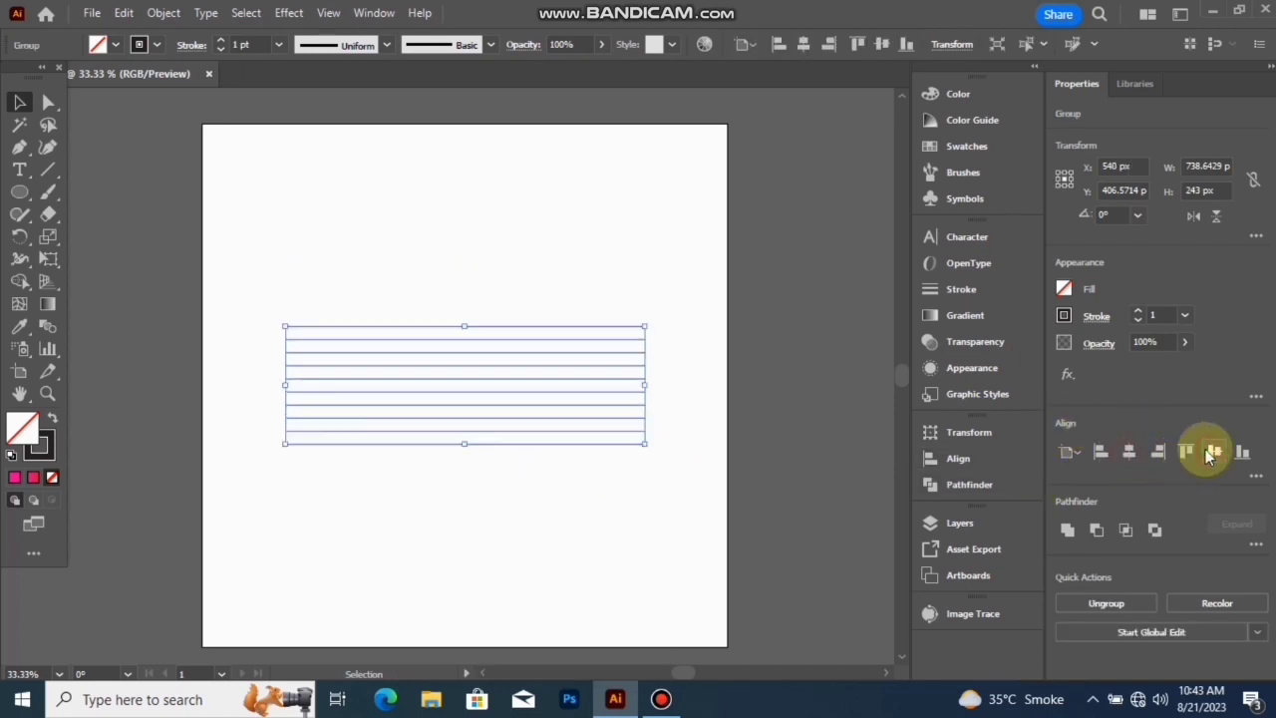
- Create a copy of the line group rotated by 90° to form a crossing grid
right_click(496, 384)
mouse_move(606, 564)
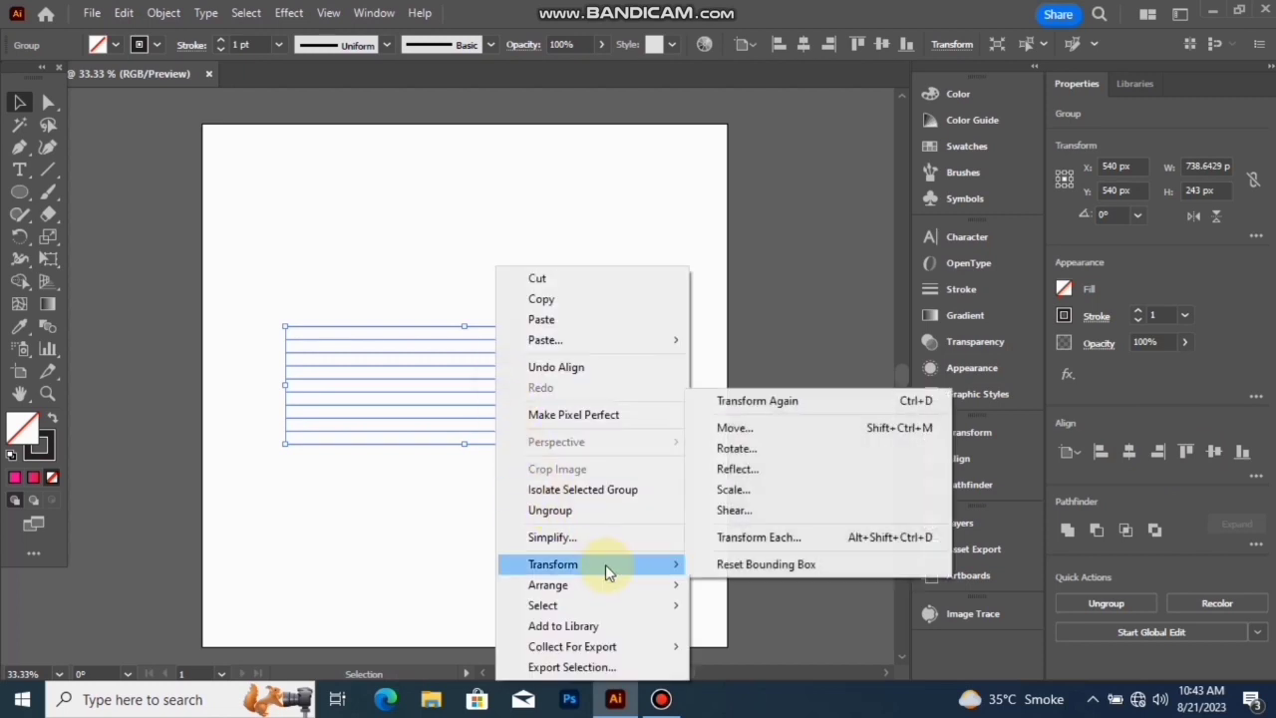
click(739, 448)
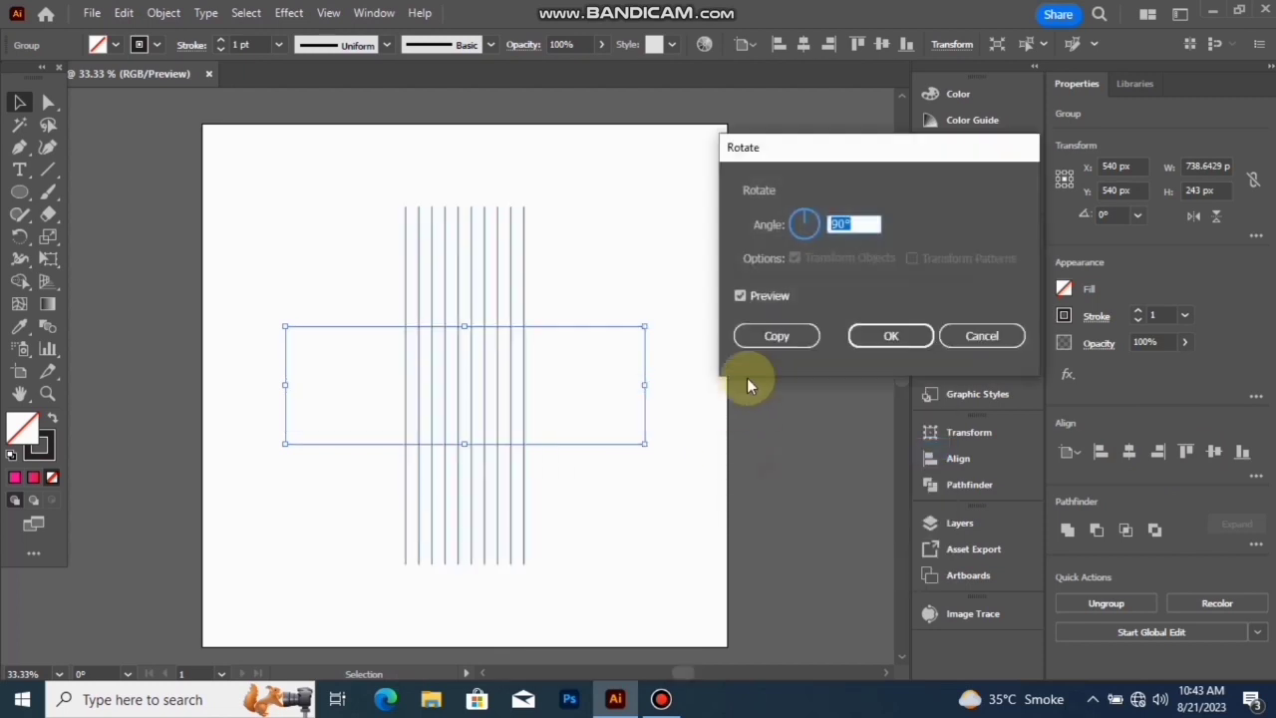
click(795, 338)
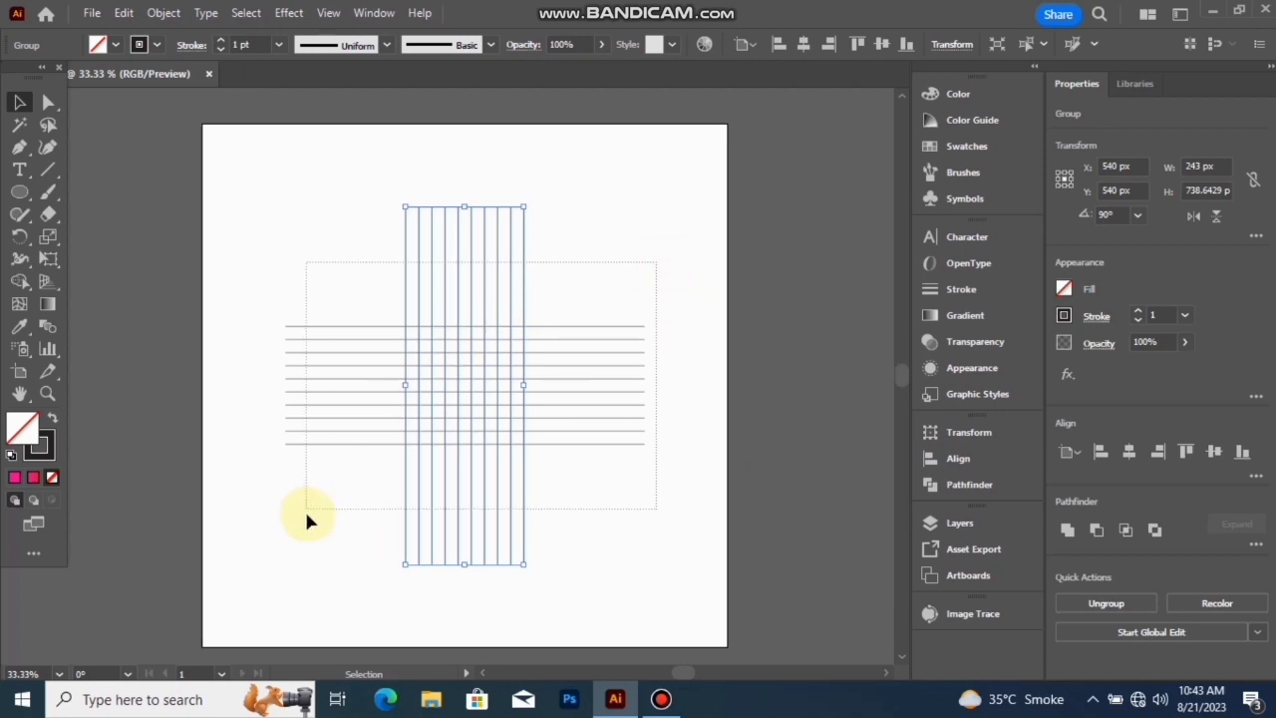
- Draw a 243 px circle with the Ellipse tool from the grid's centre out to its outermost lines
drag(306, 514, 302, 512)
click(19, 192)
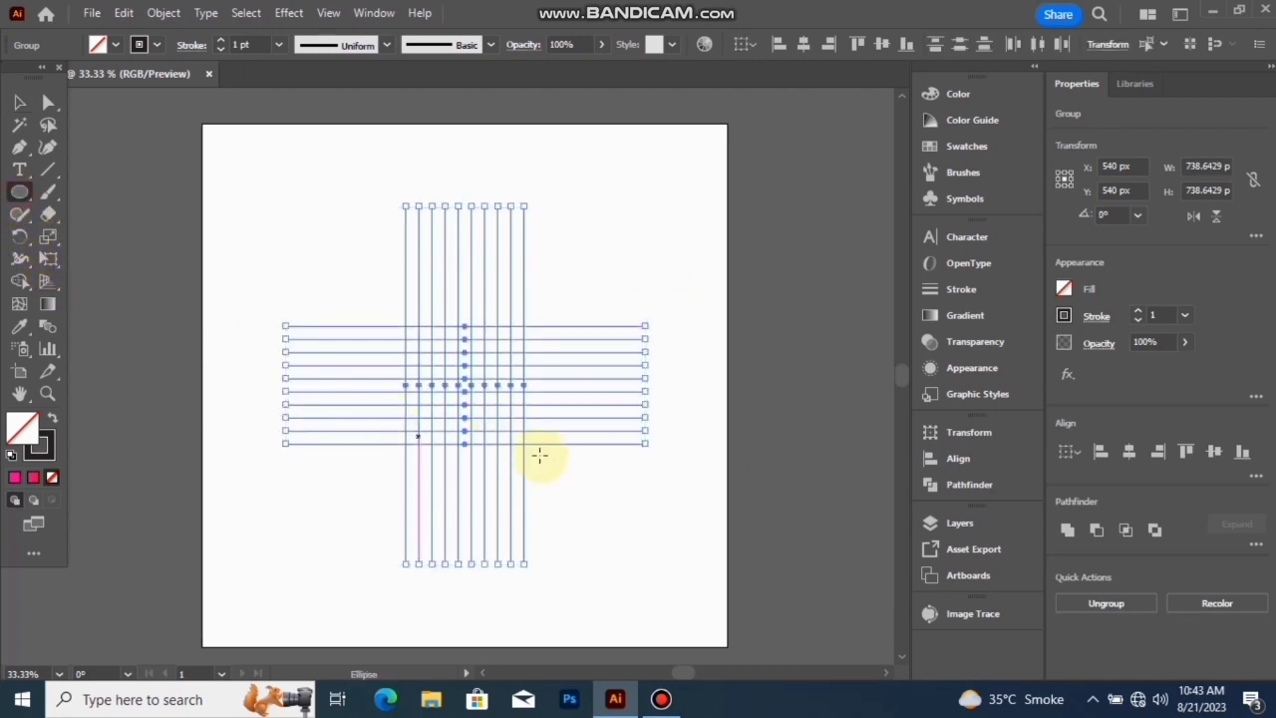
scroll(482, 394, up, 2)
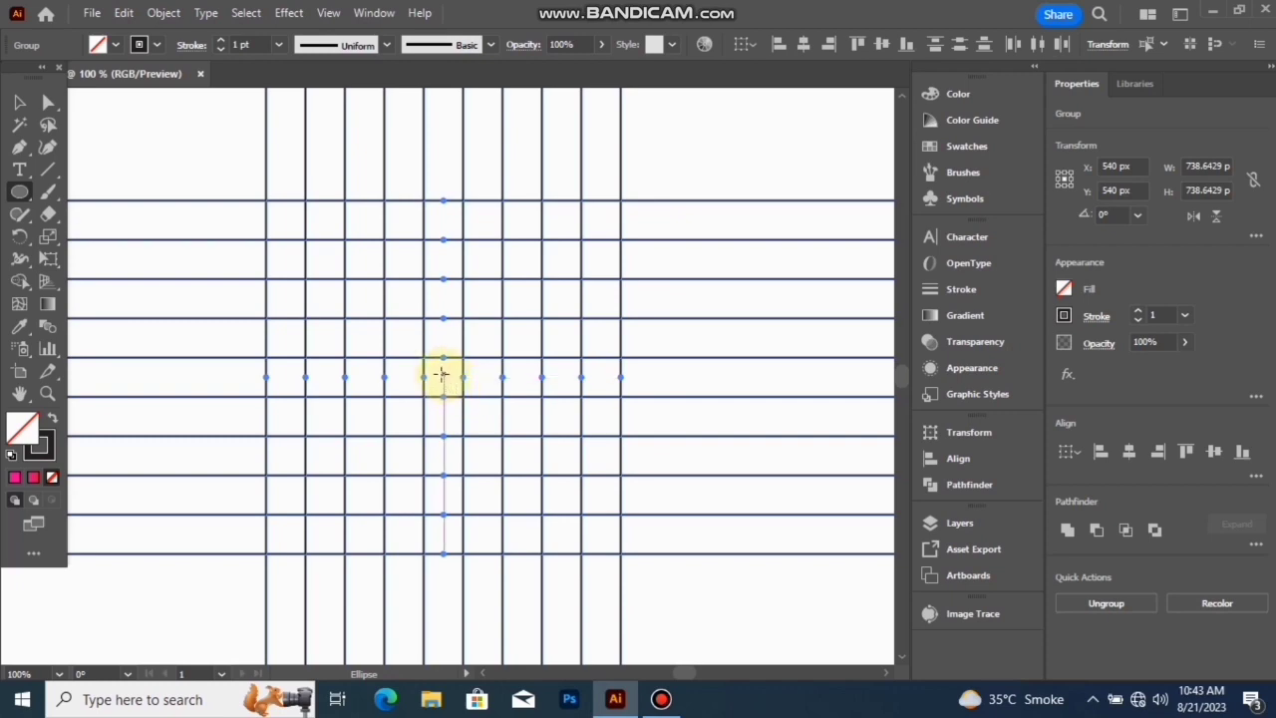
drag(444, 374, 559, 530)
- Copy the circle, paste it in front and scale the copy about its centre to 189 px
click(124, 13)
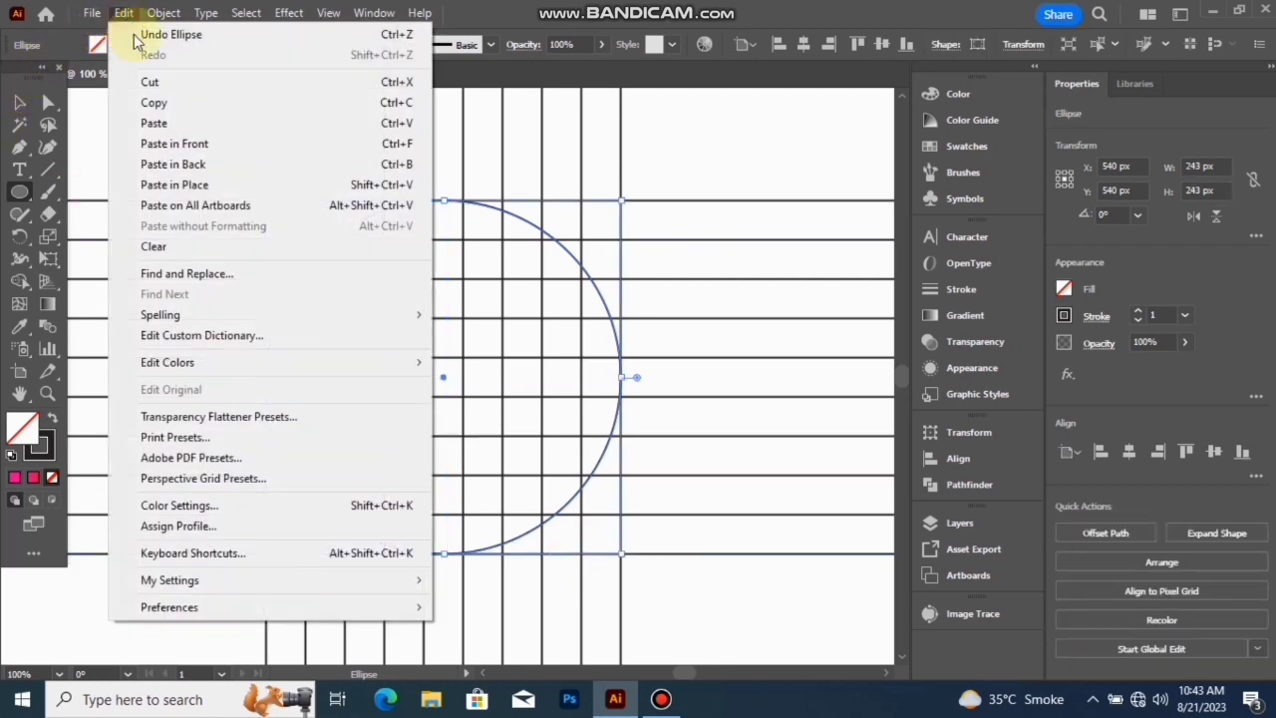
click(175, 102)
click(124, 13)
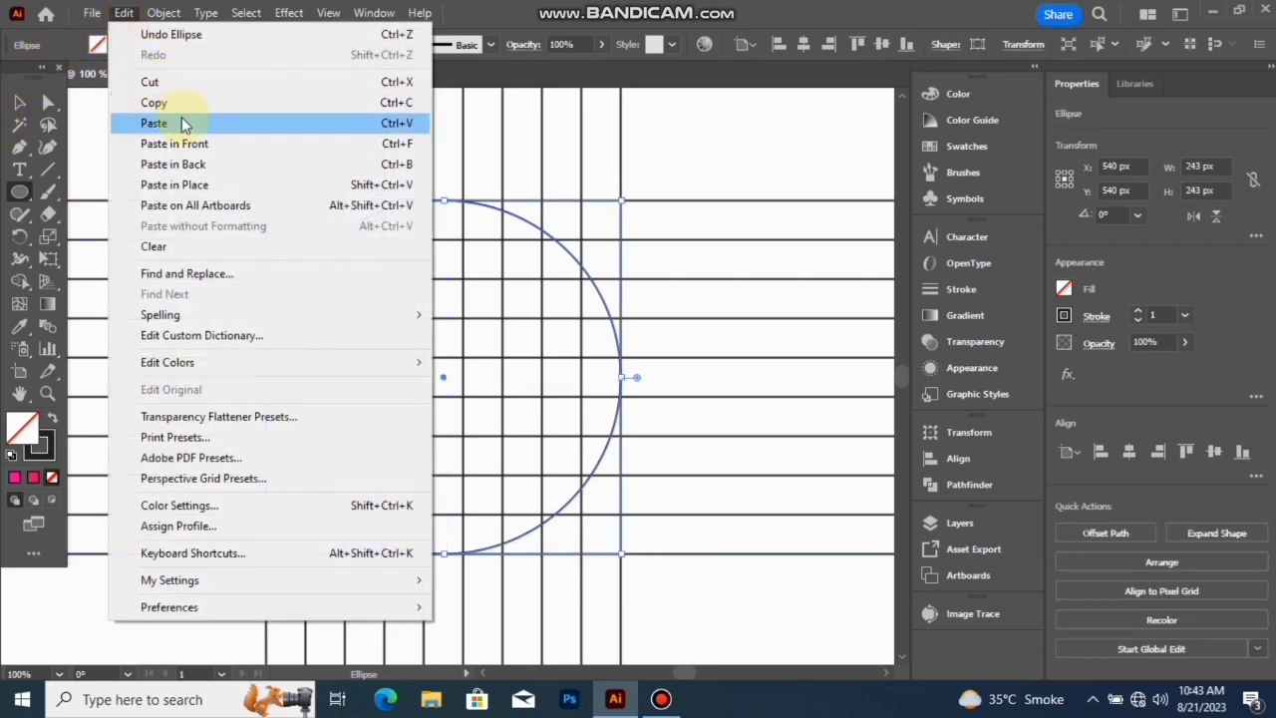
click(202, 142)
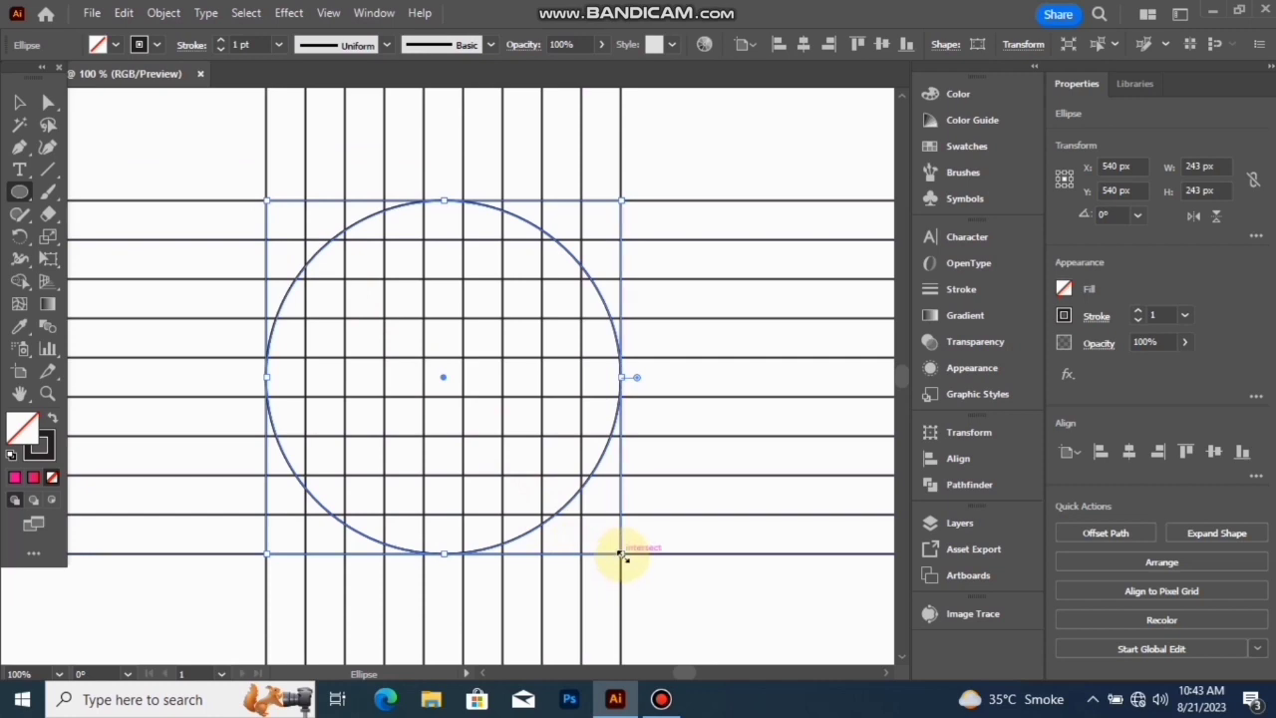
drag(622, 555, 584, 525)
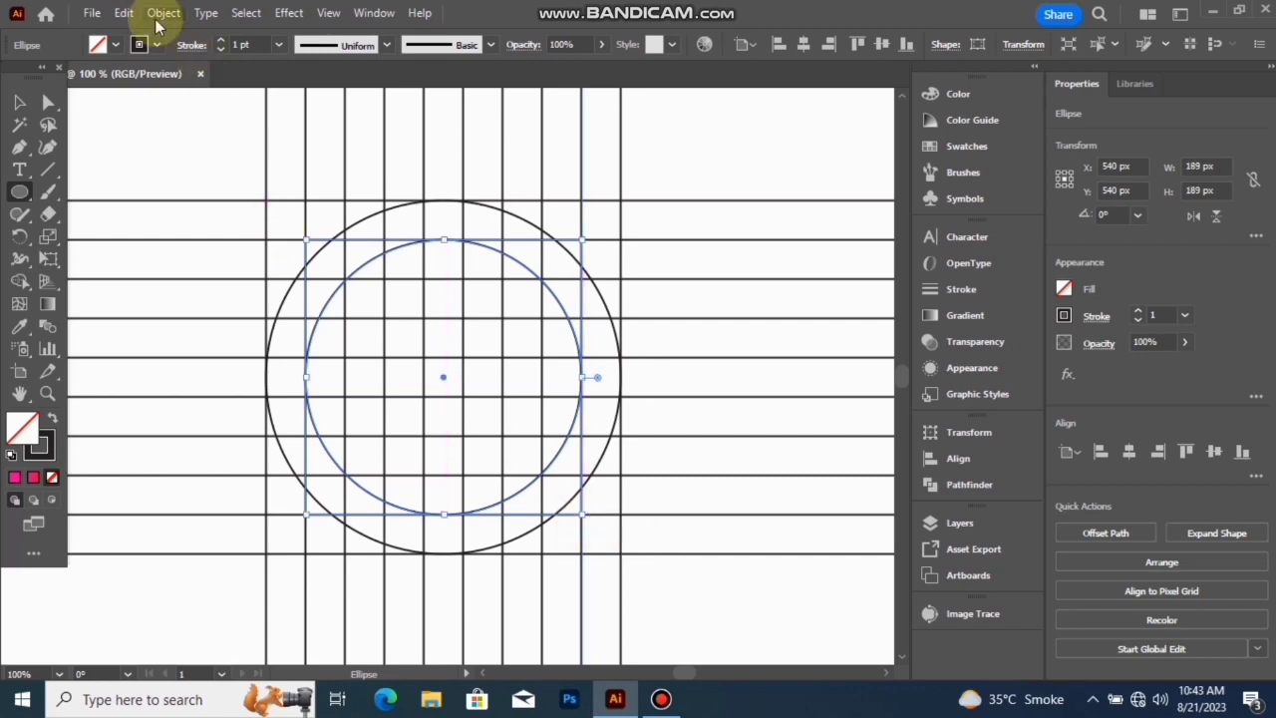
- Duplicate the 189 px circle in front and scale the duplicate about its centre to 135 px
click(124, 13)
click(162, 101)
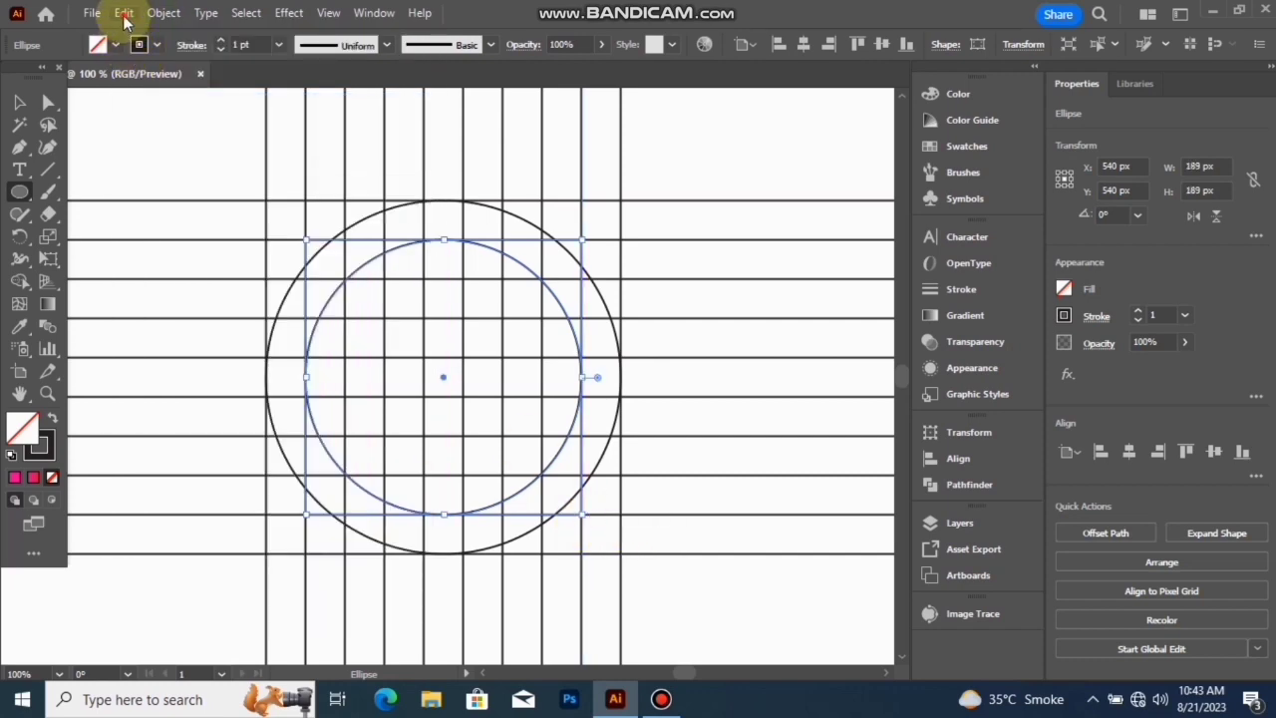
click(124, 12)
click(219, 145)
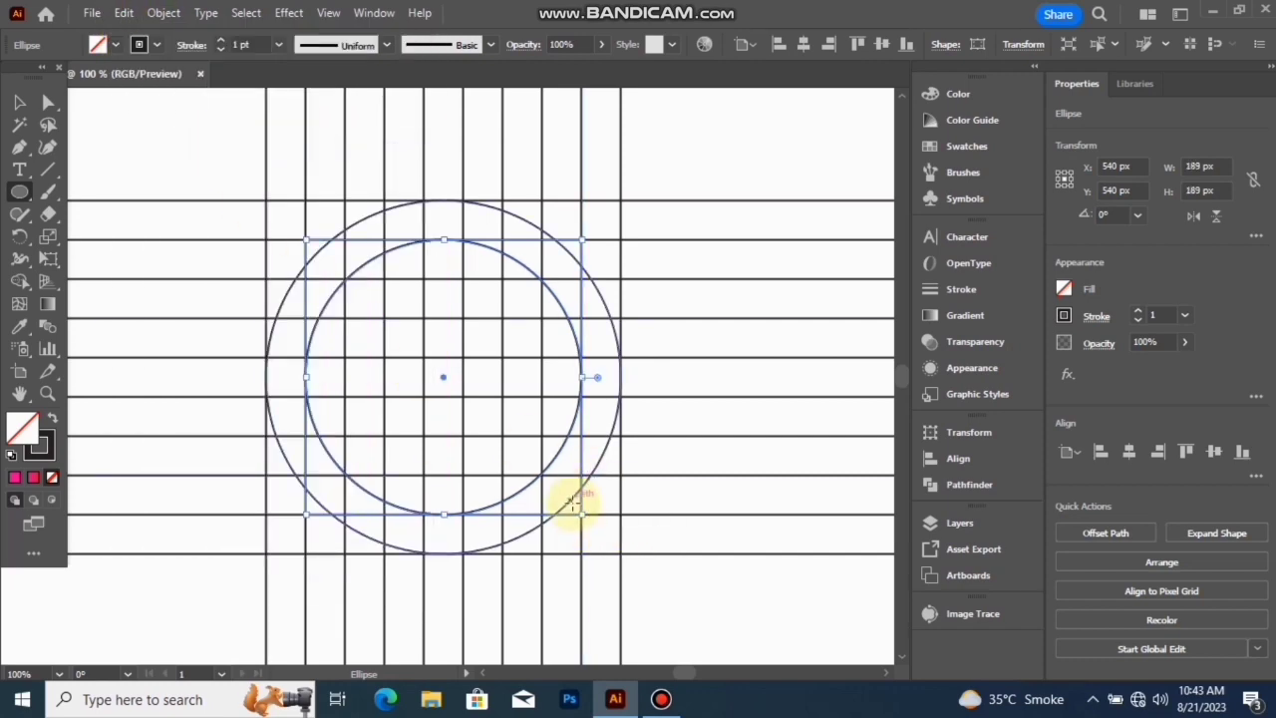
drag(581, 515, 555, 479)
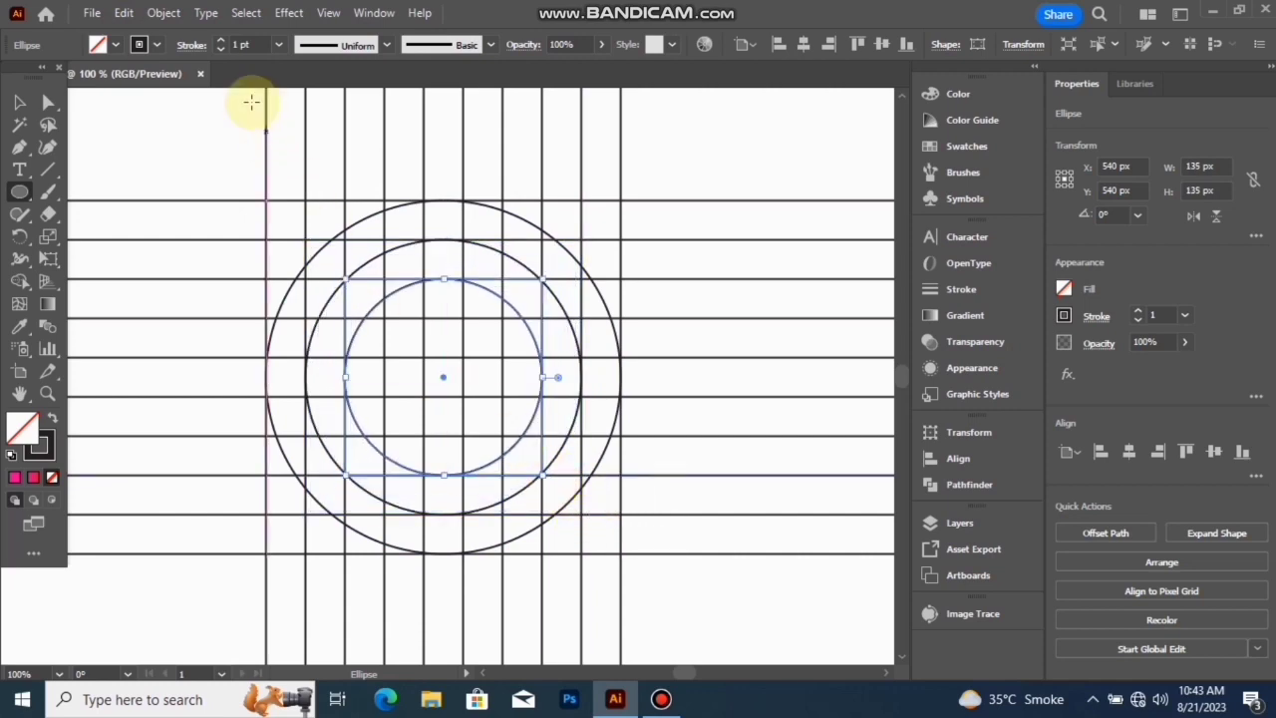
- Duplicate the 135 px circle in front and shrink the duplicate concentrically to 81 px
click(124, 13)
click(157, 104)
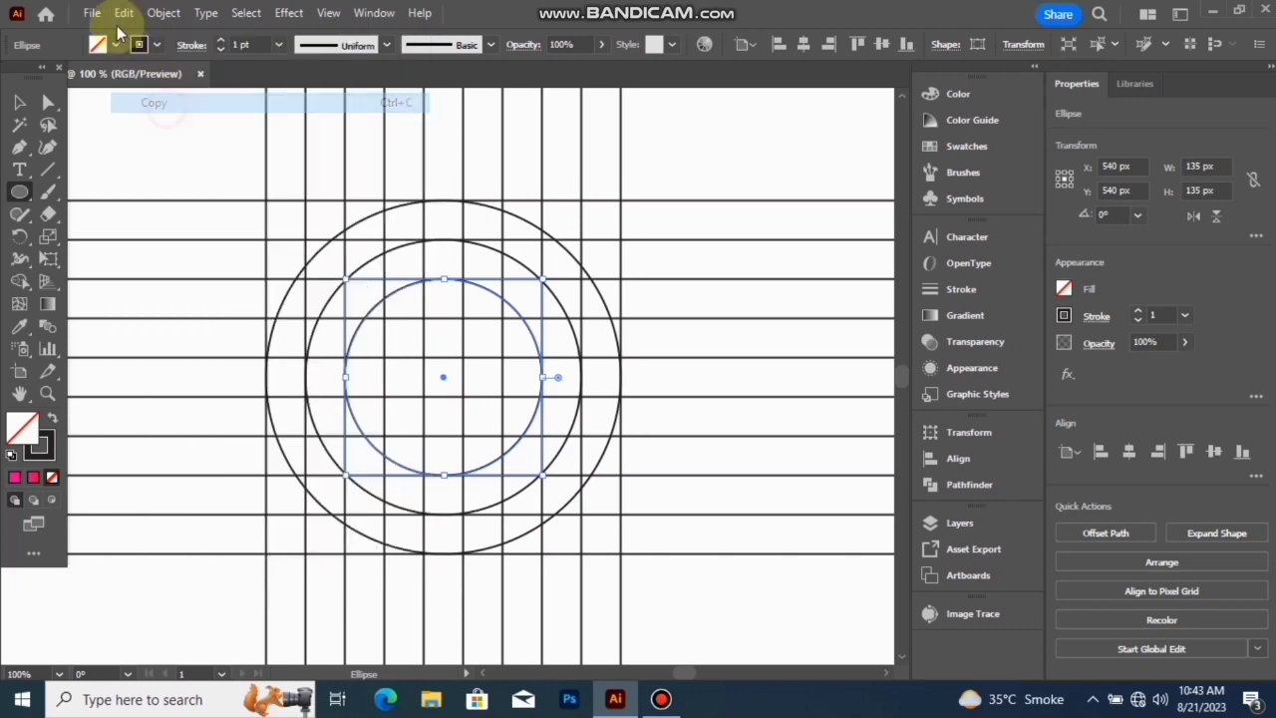
click(123, 13)
click(192, 143)
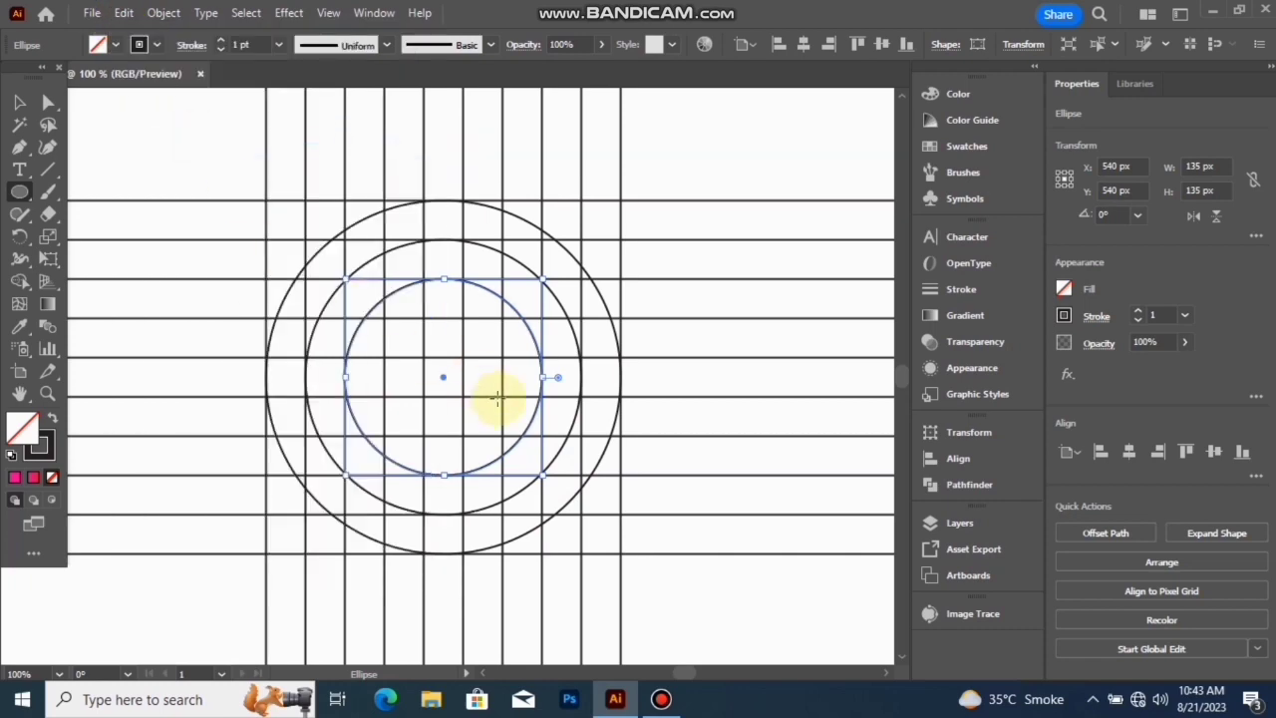
drag(541, 472, 504, 446)
scroll(503, 446, down, 1)
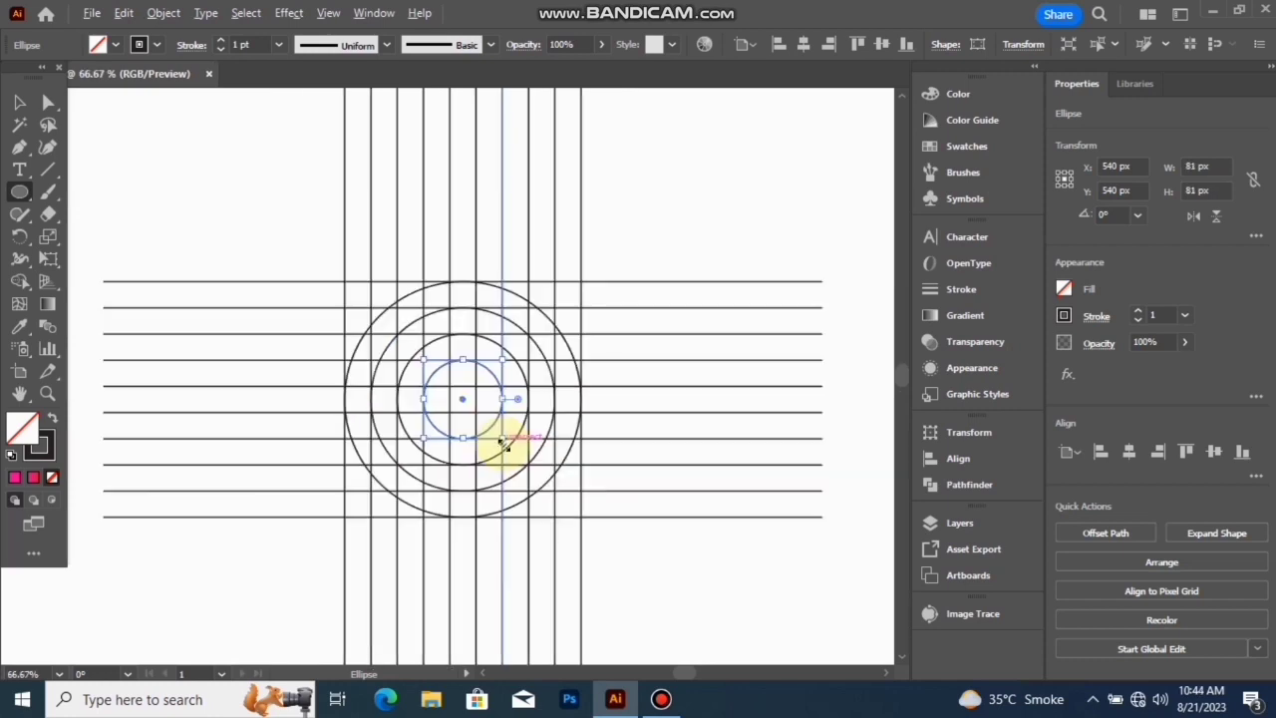
- Select all lines and circles for the Shape Builder and swap fill and stroke to get a black fill without stroke
click(19, 101)
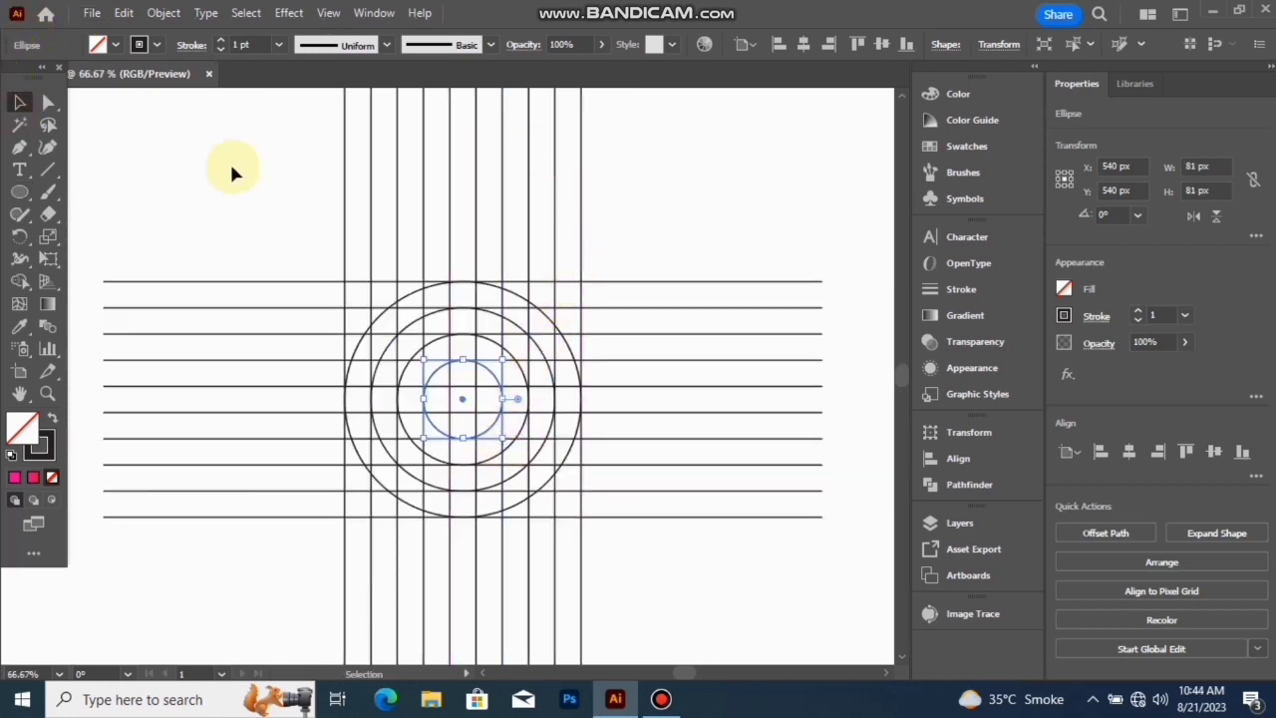
key(ctrl+a)
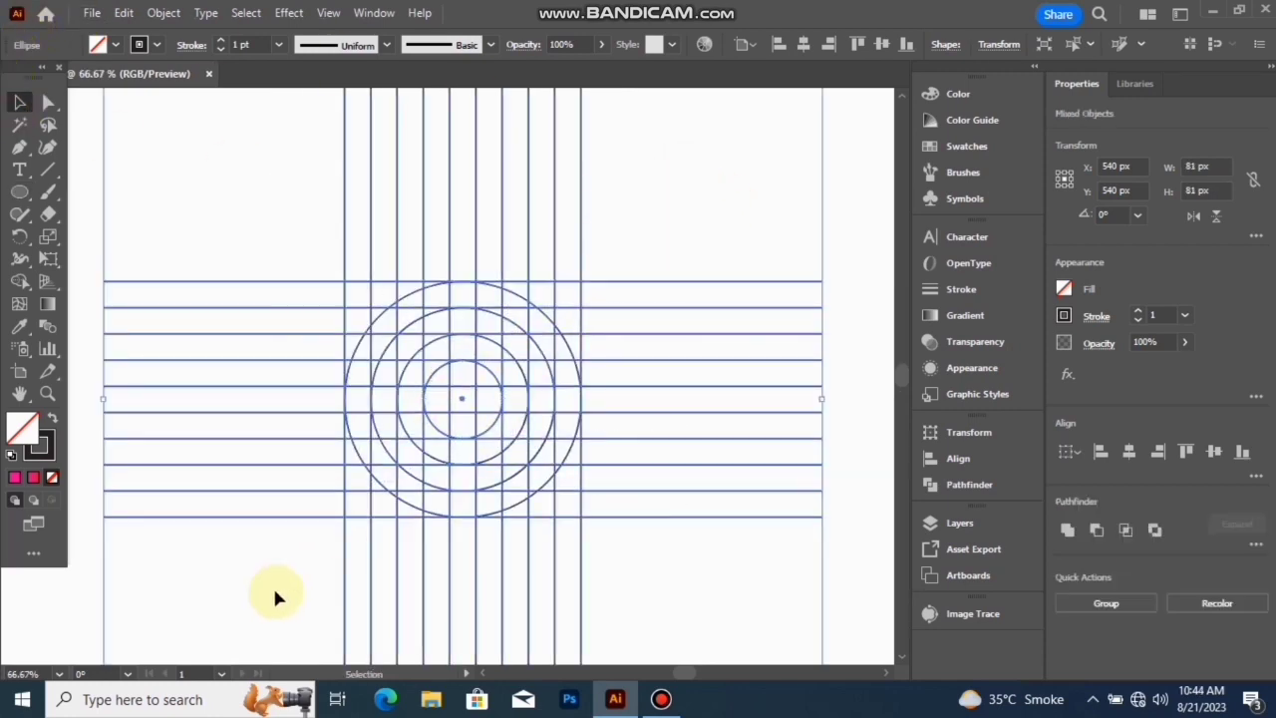
click(19, 282)
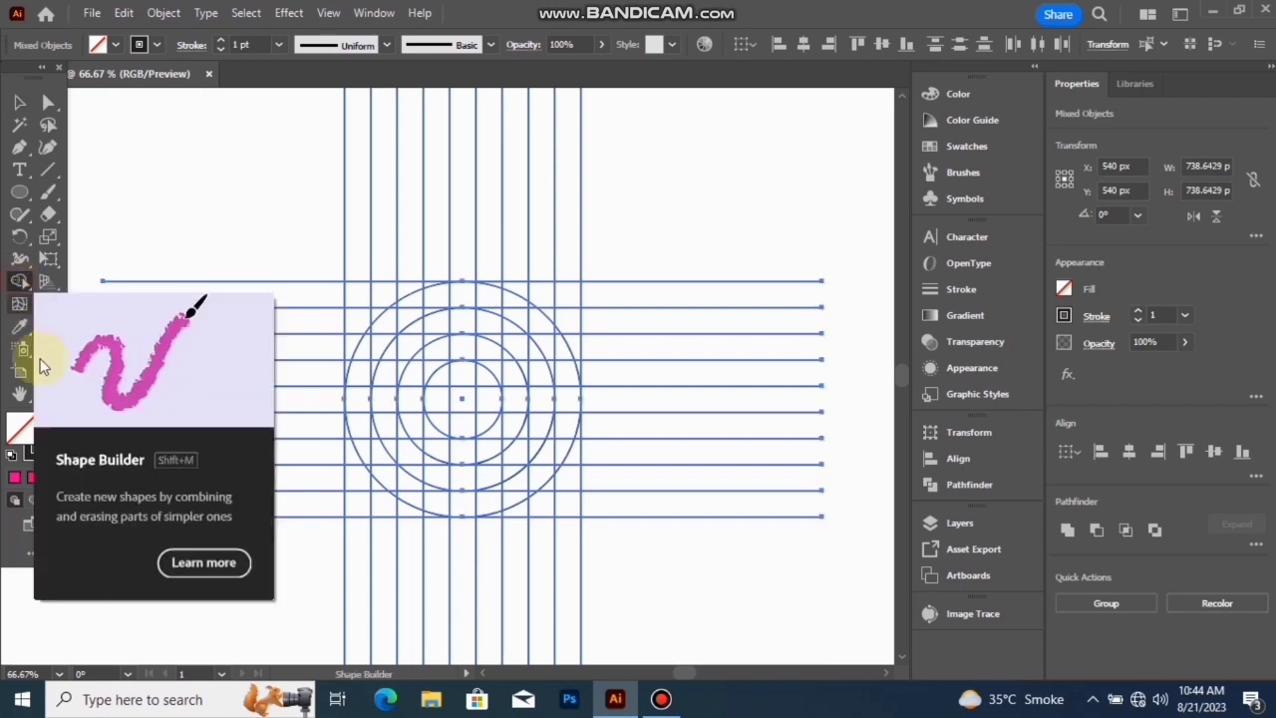
click(50, 420)
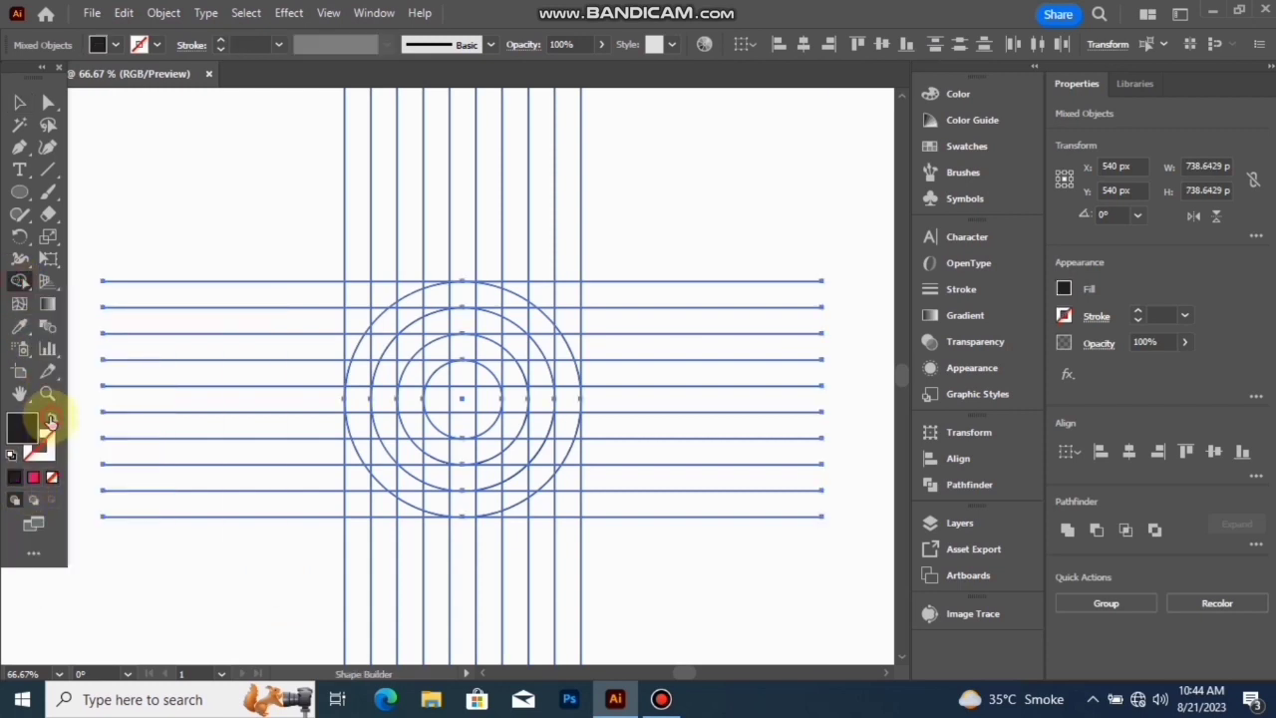
- Merge the grid's leftmost column cells from the third horizontal line down to the lowest line into a vertical bar
scroll(459, 320, up, 1)
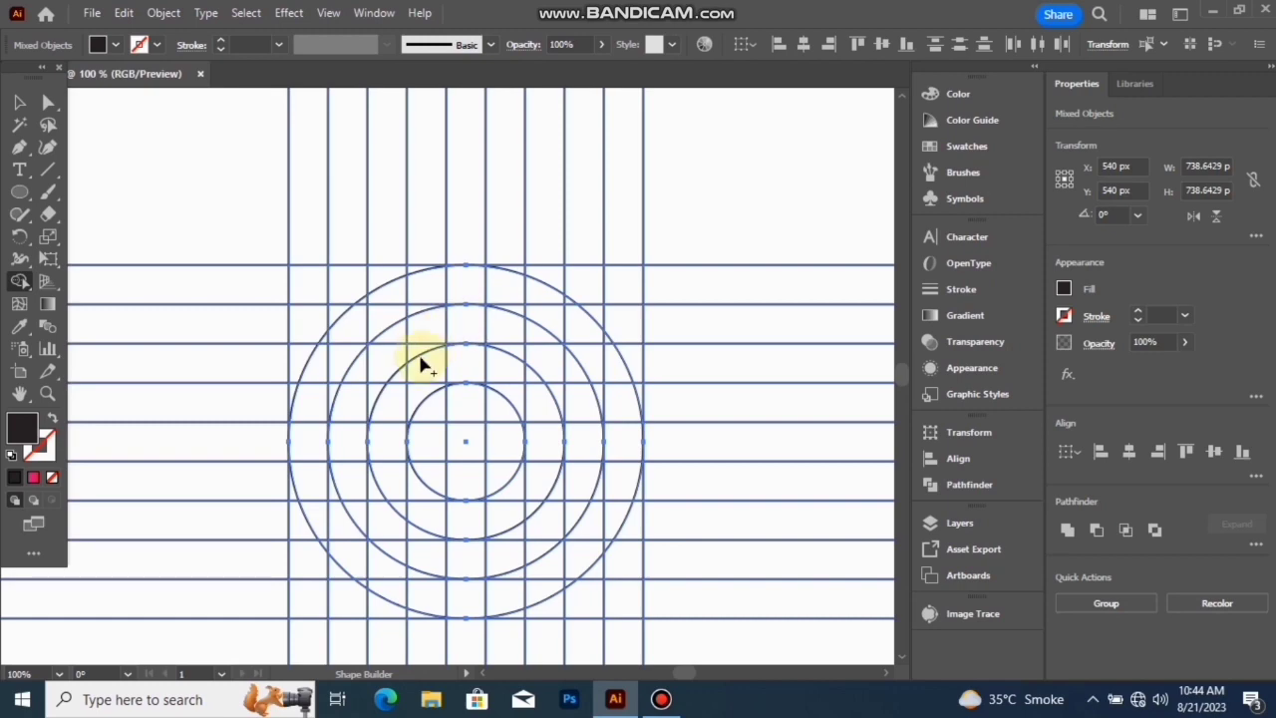
scroll(420, 365, down, 1)
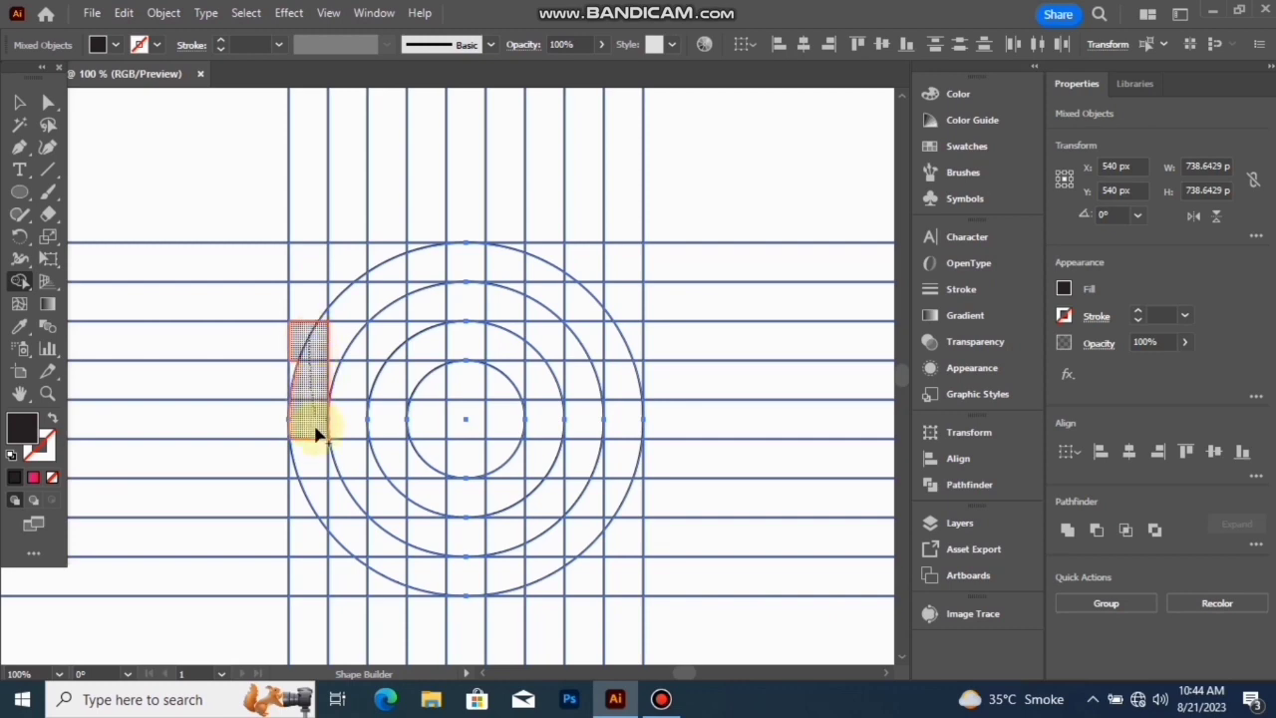
drag(310, 576, 308, 574)
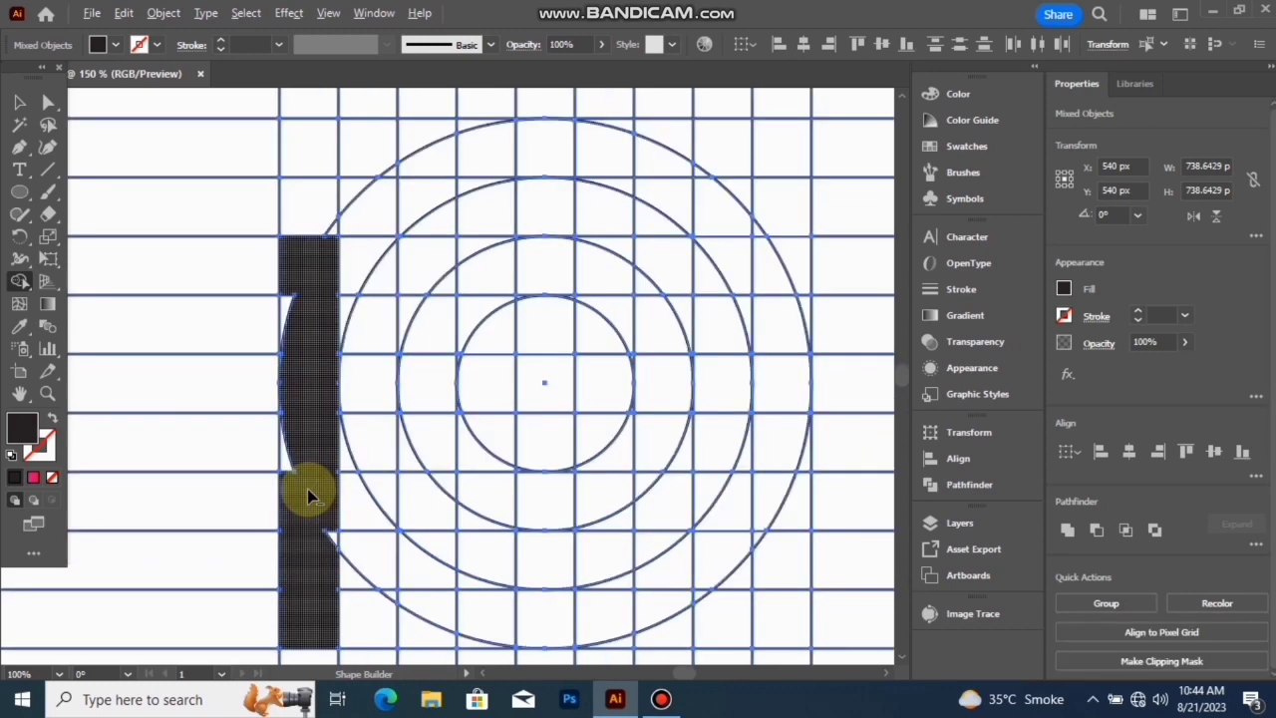
- Merge the leftover white slivers along the vertical bar's edges into the bar with the Shape Builder
scroll(307, 489, up, 2)
drag(280, 228, 279, 371)
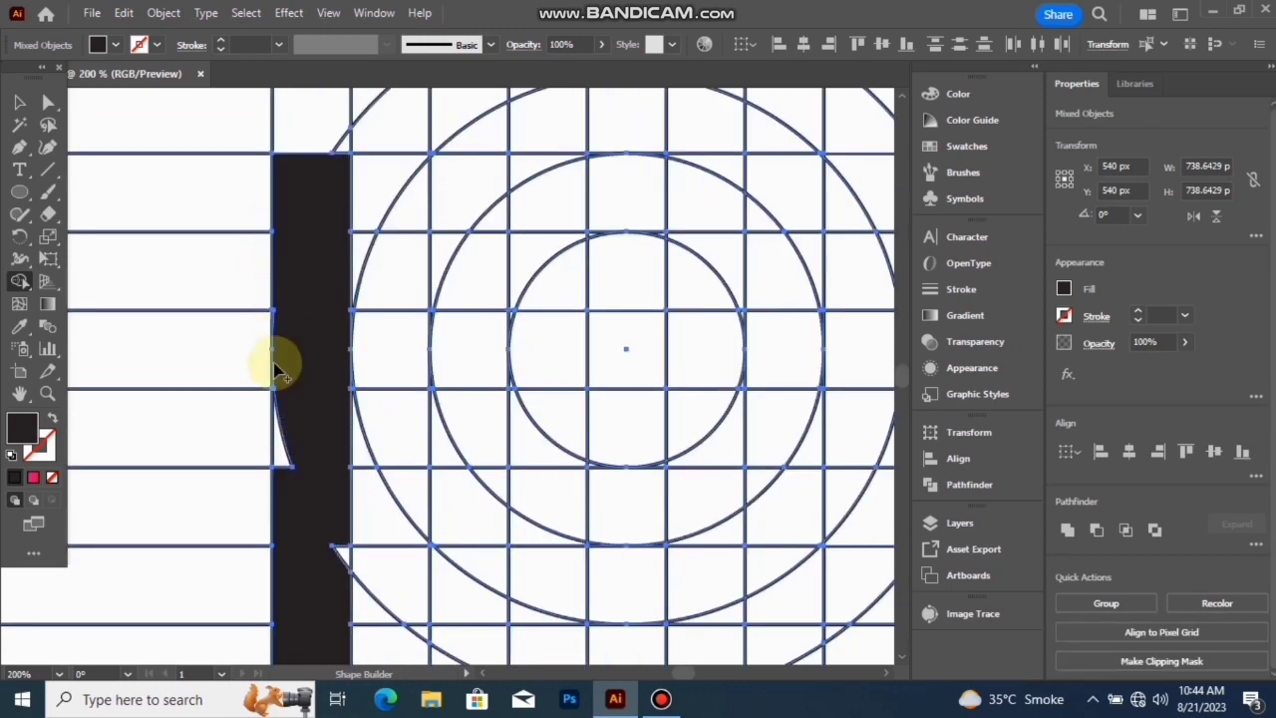
drag(293, 432, 290, 476)
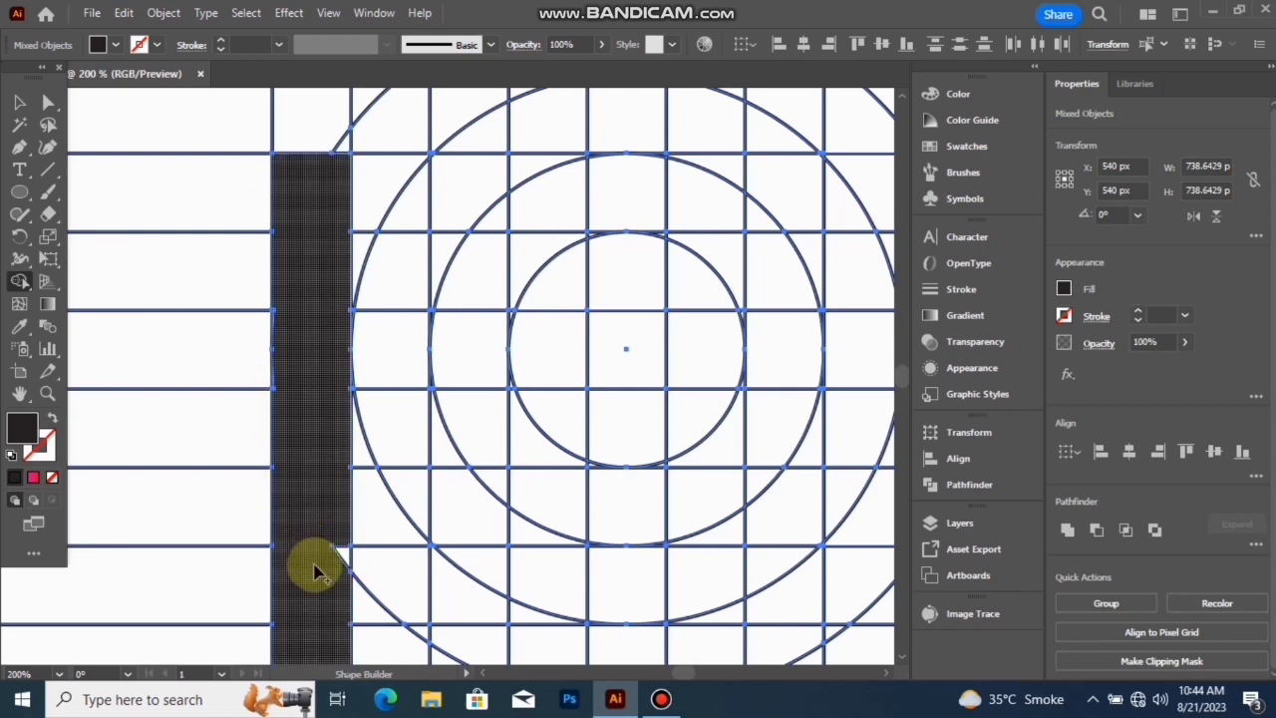
scroll(272, 328, up, 2)
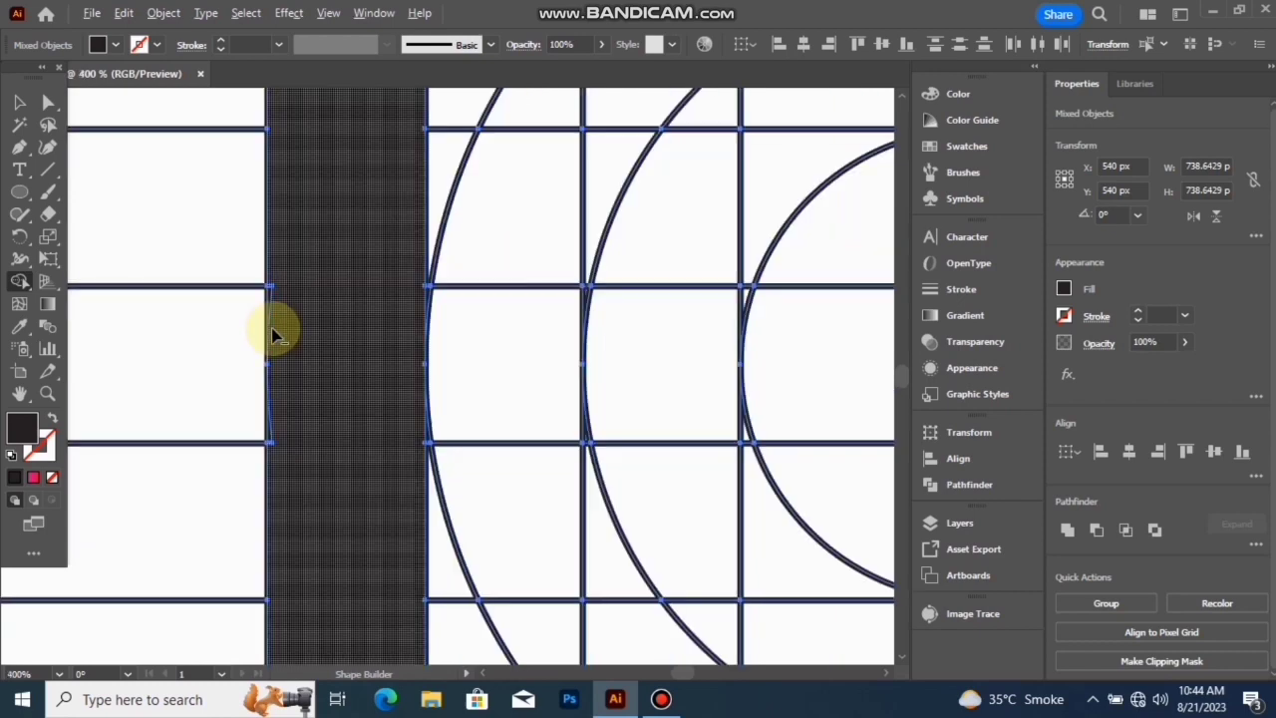
scroll(271, 305, up, 2)
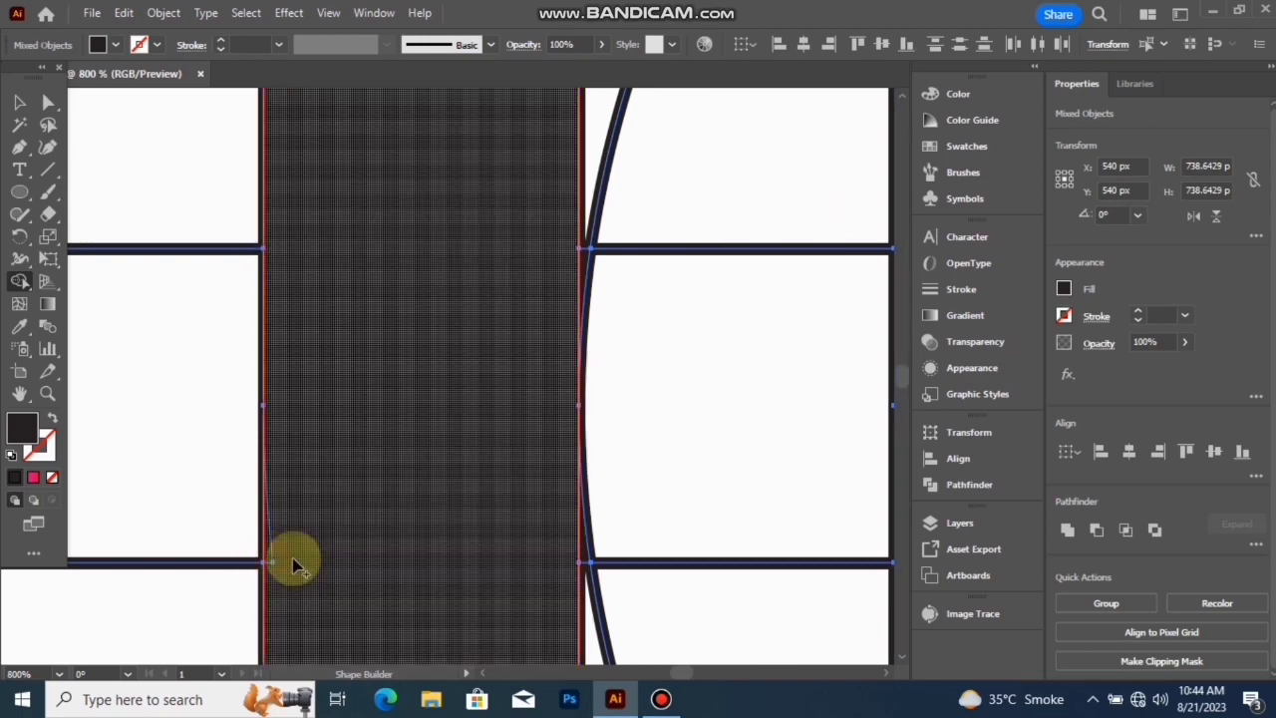
scroll(311, 534, down, 6)
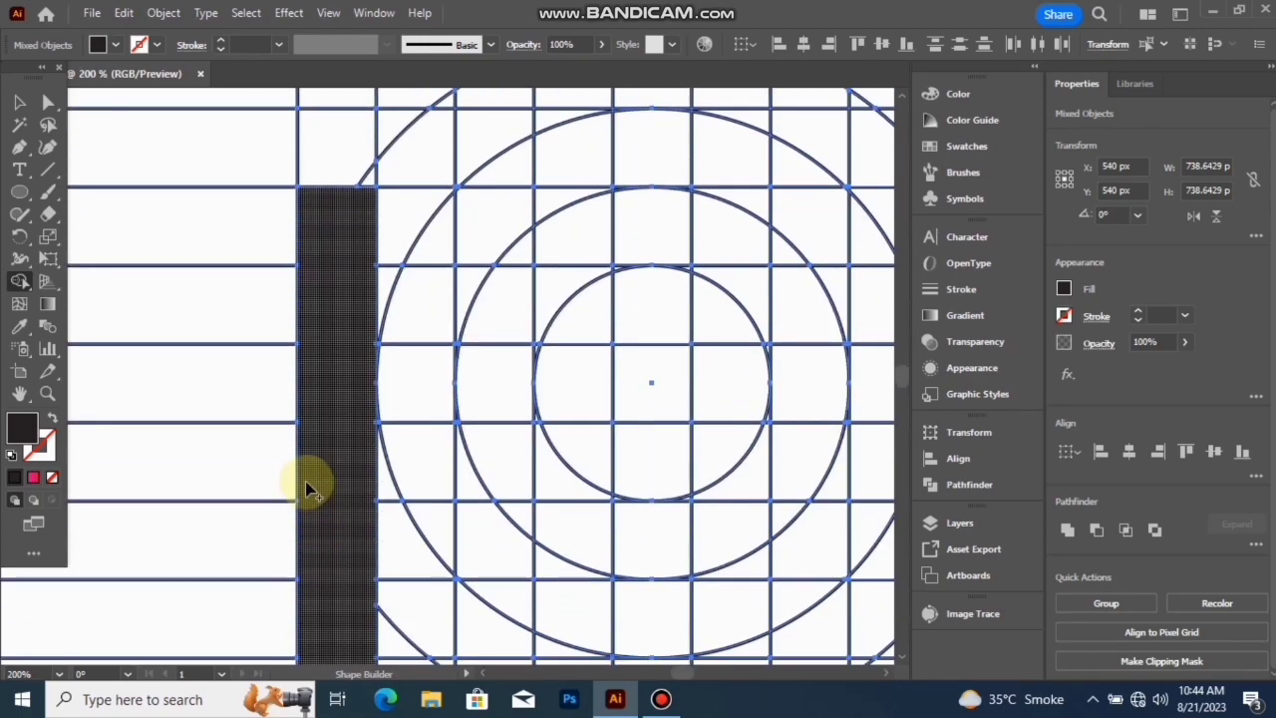
- Merge the bottom row and the outer ring cells around the right side and along the top row into the black shape
scroll(310, 488, down, 3)
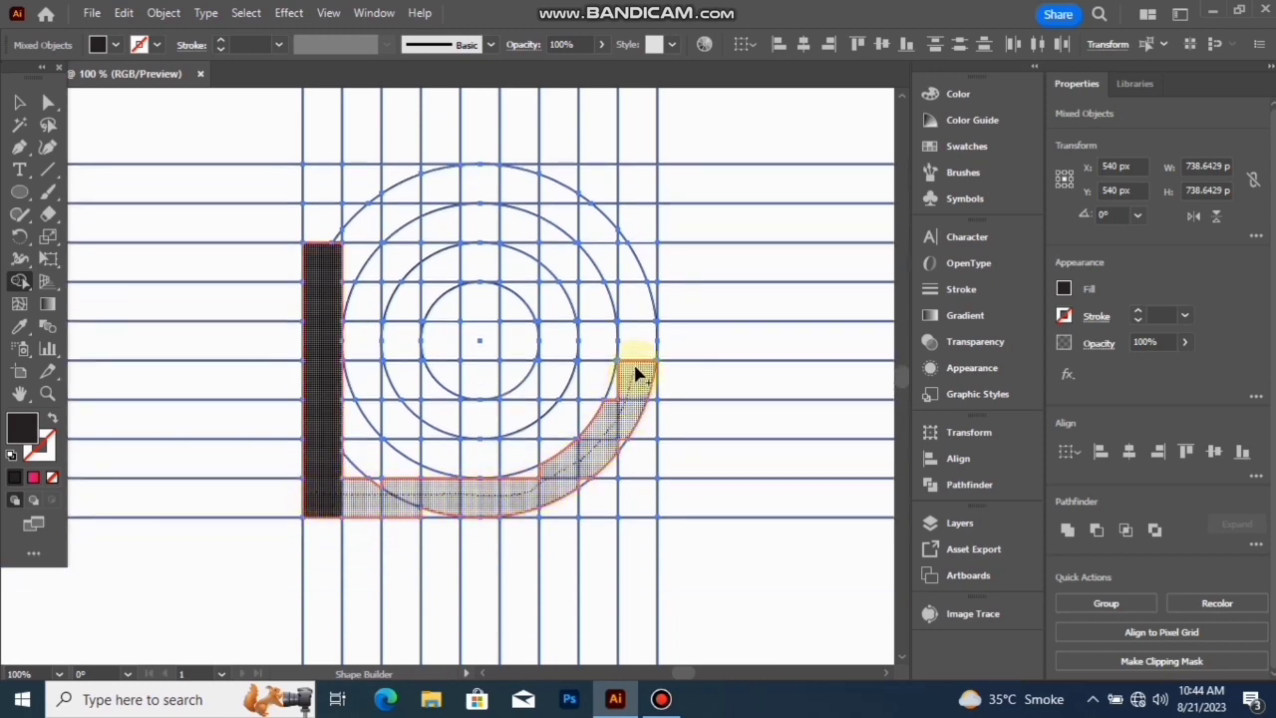
drag(642, 349, 640, 332)
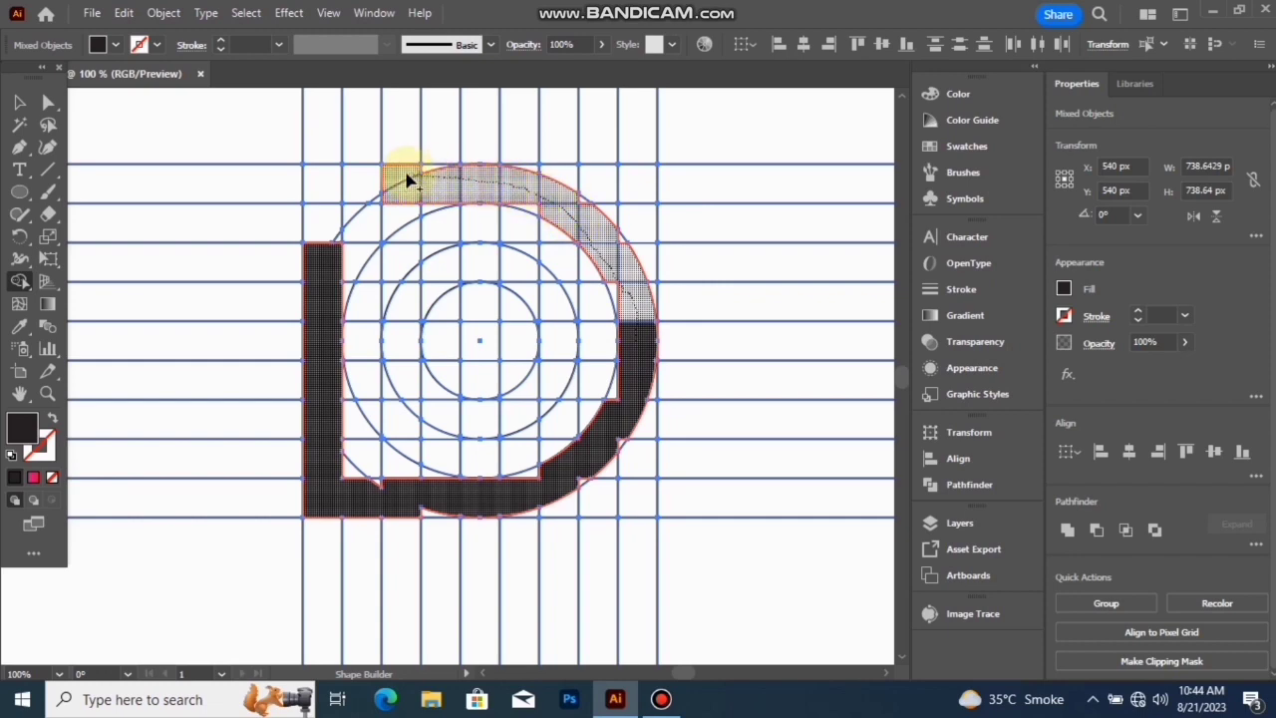
drag(378, 181, 371, 185)
- Merge the white notches in the top row and along the upper-right curve into the black shape with the Shape Builder
scroll(413, 185, up, 2)
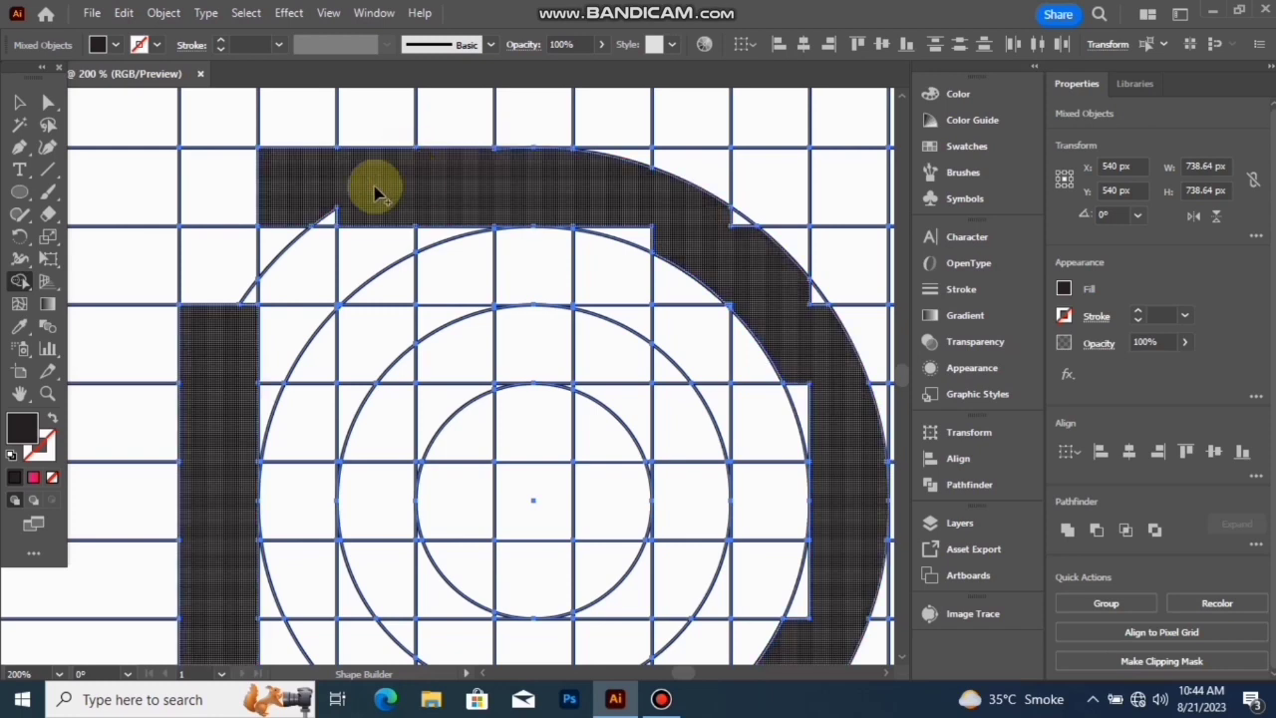
drag(349, 221, 365, 218)
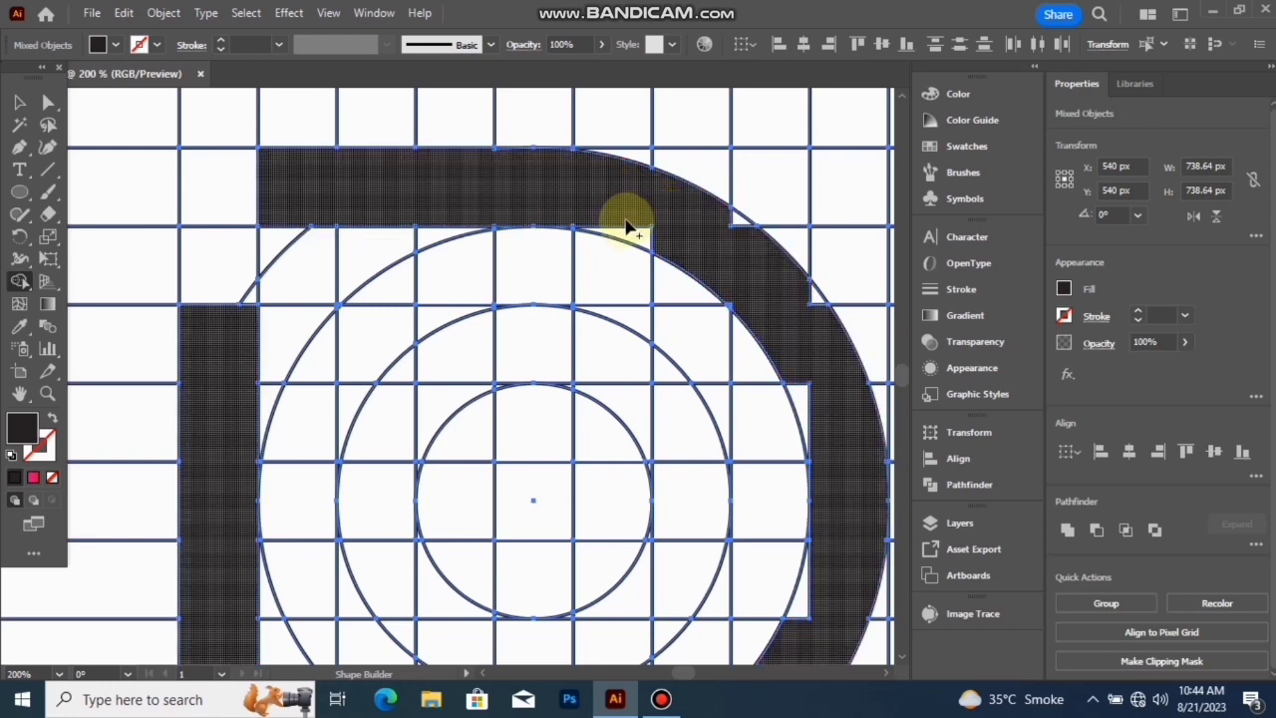
click(684, 257)
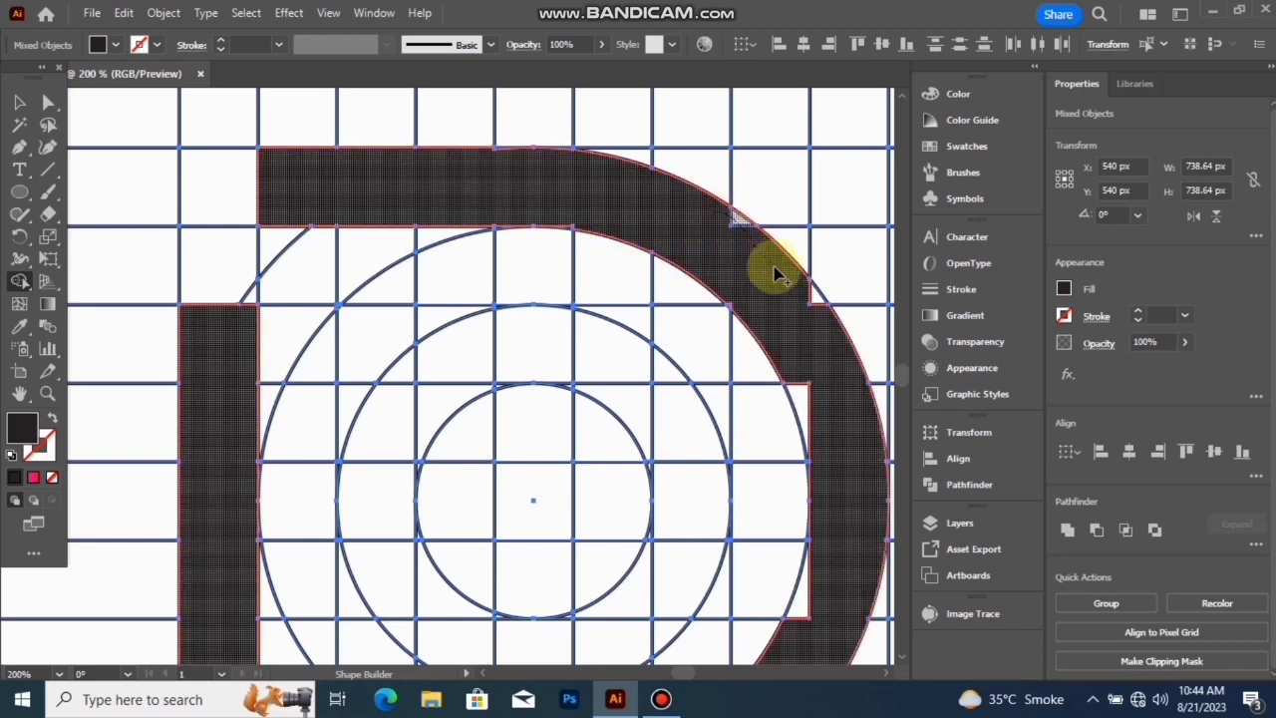
drag(812, 304, 813, 307)
drag(795, 374, 820, 425)
- Merge the tiny leftover slivers at the top arc and the upper-right inner corner into the black shape
scroll(649, 180, up, 5)
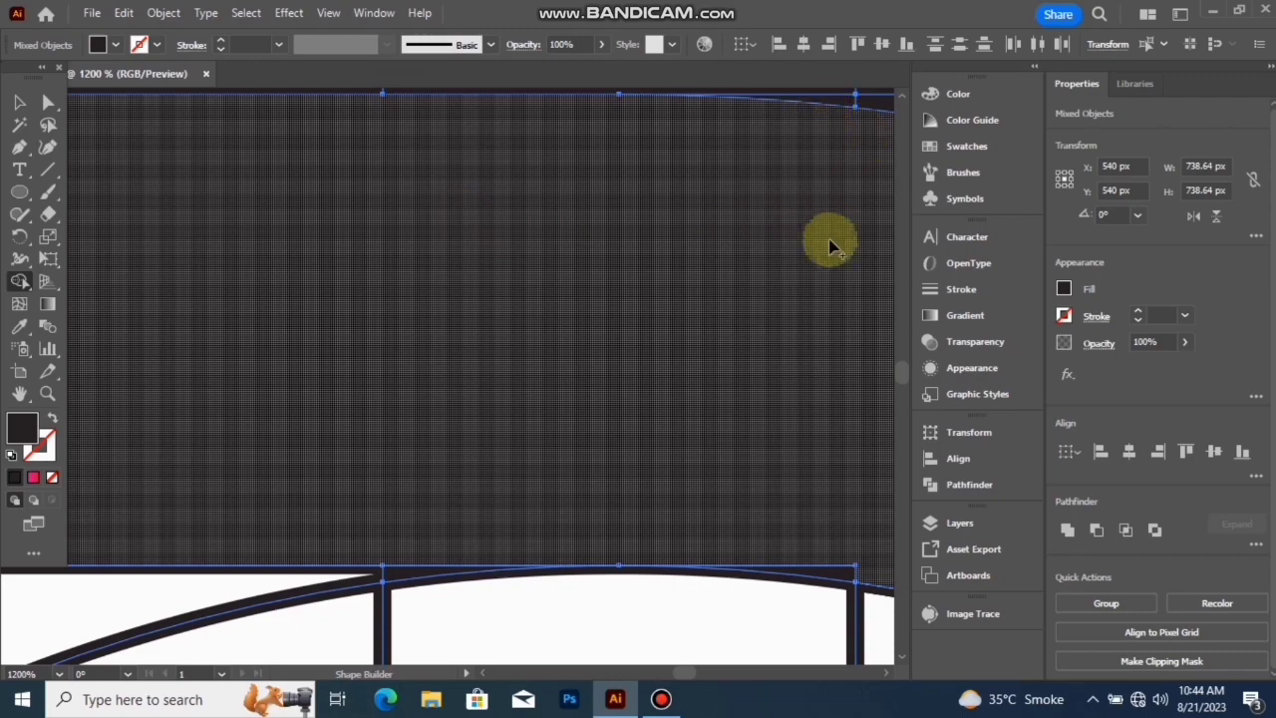
scroll(821, 264, down, 1)
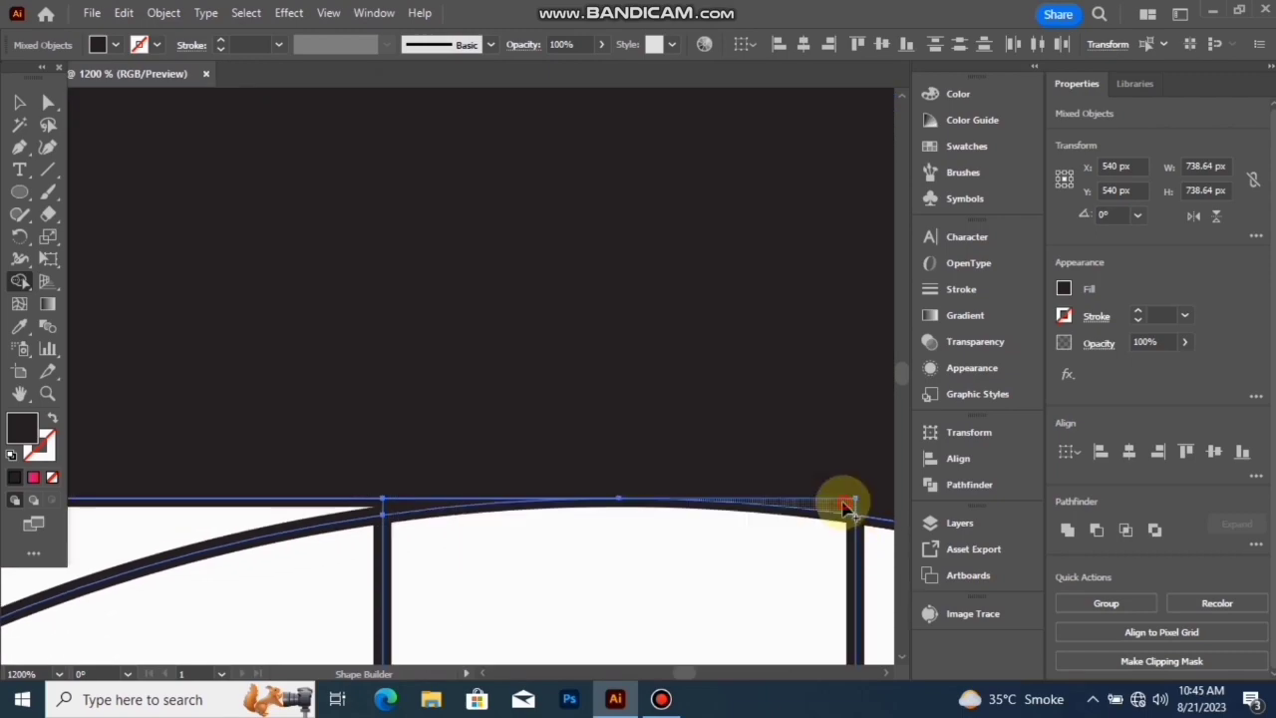
scroll(832, 438, down, 5)
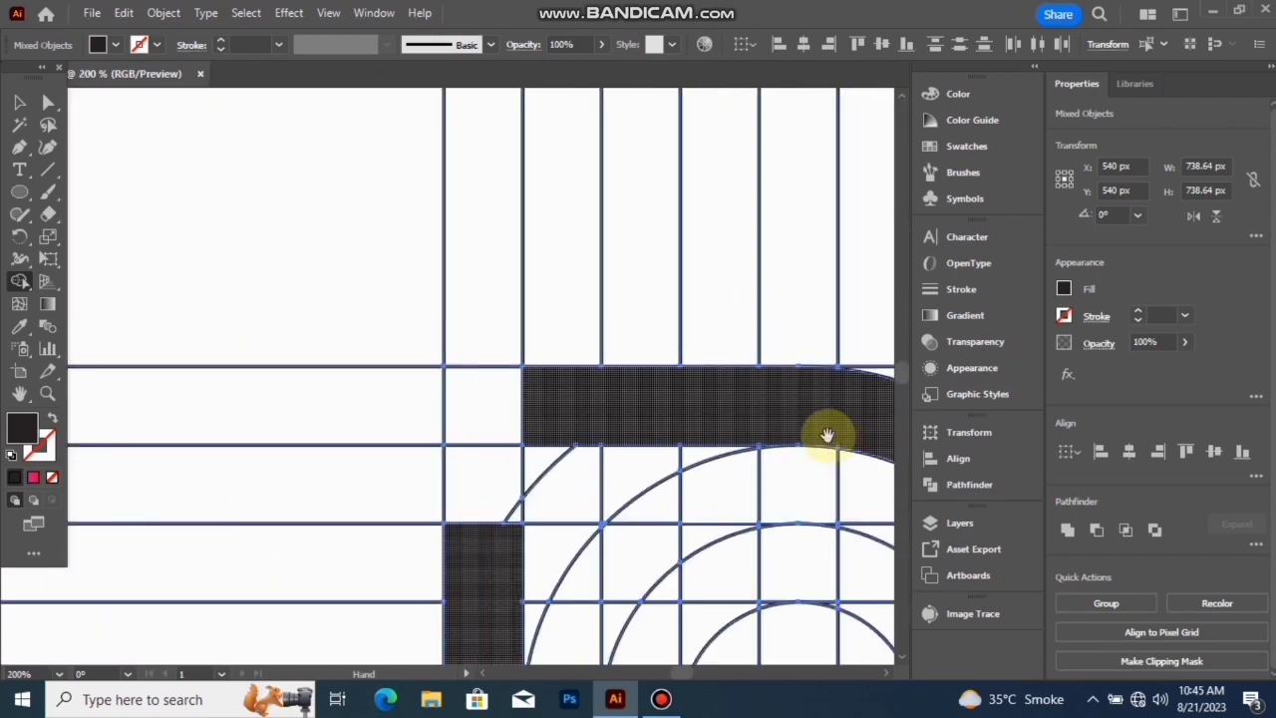
drag(828, 436, 508, 209)
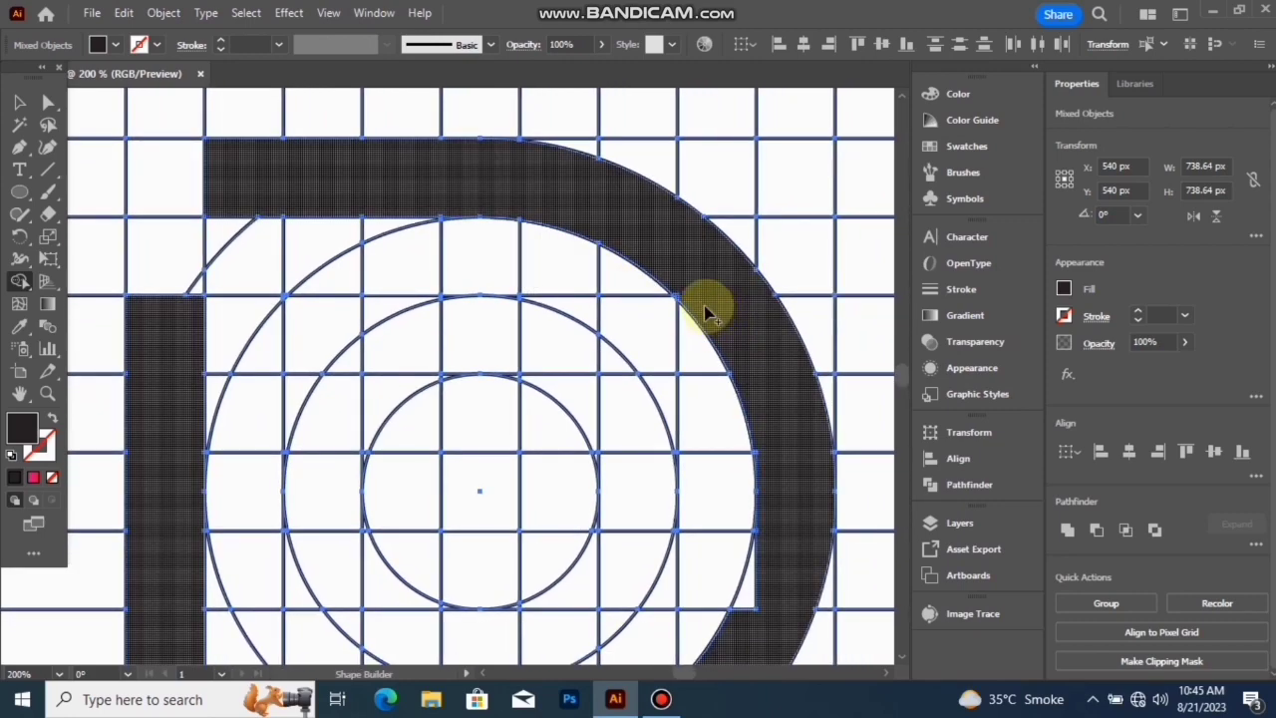
scroll(704, 313, up, 6)
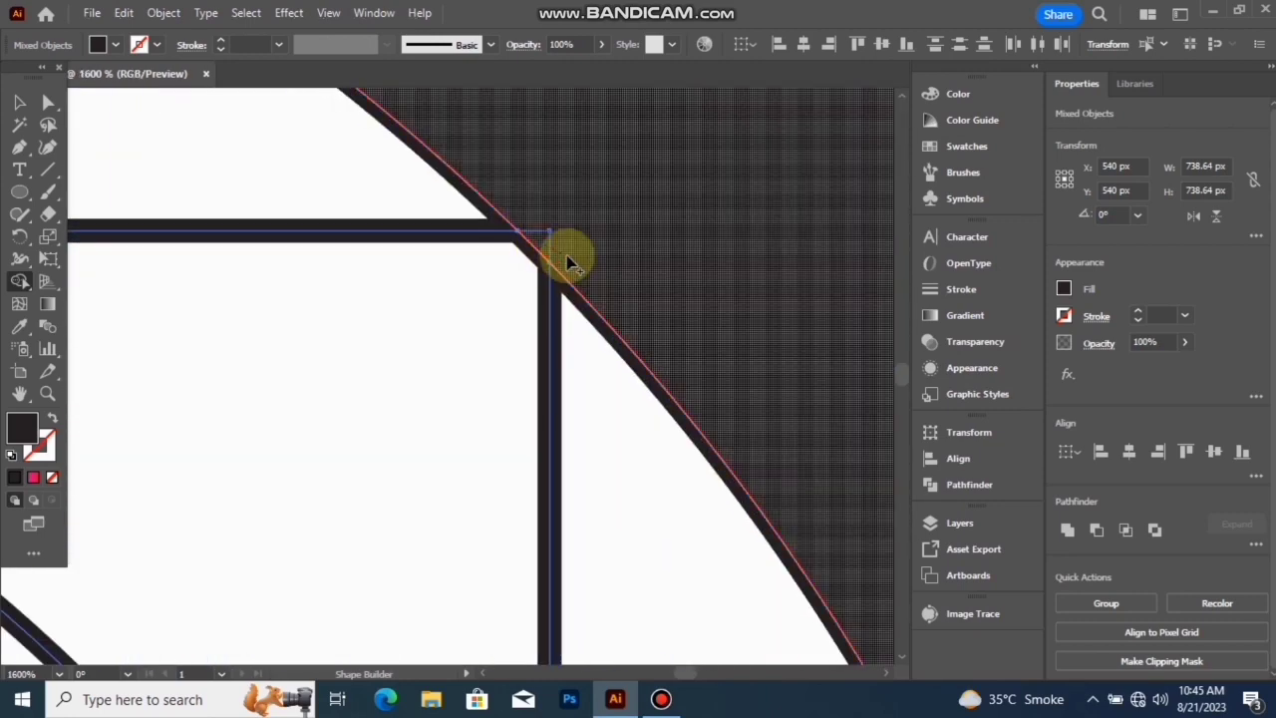
scroll(566, 261, down, 6)
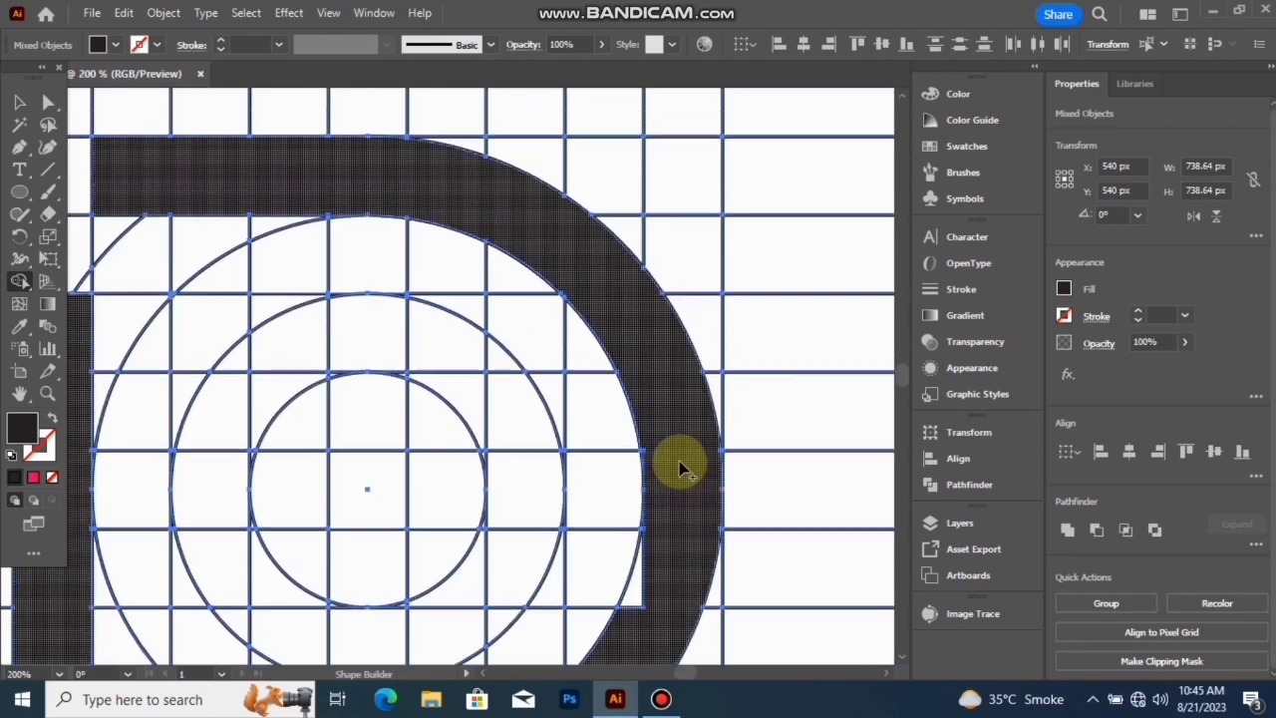
- Merge the leftover slivers along the inner edge of the ring's right side into the black shape
scroll(678, 469, up, 4)
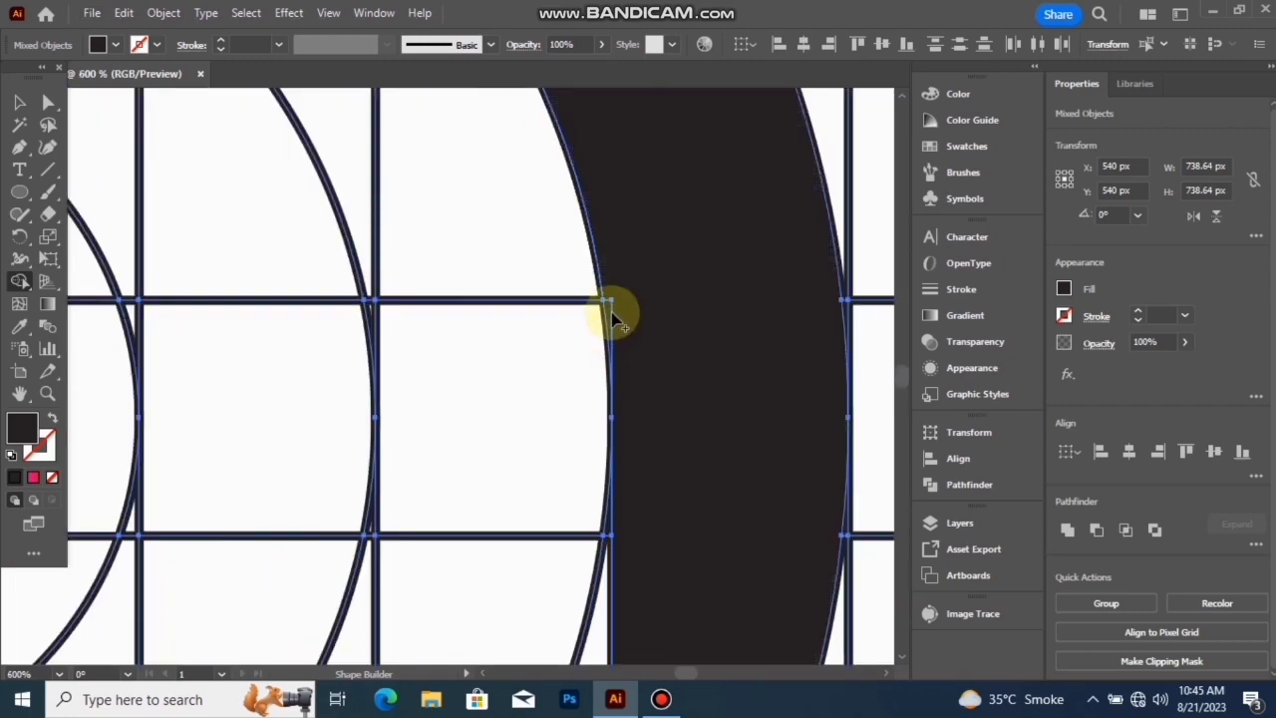
scroll(624, 322, down, 3)
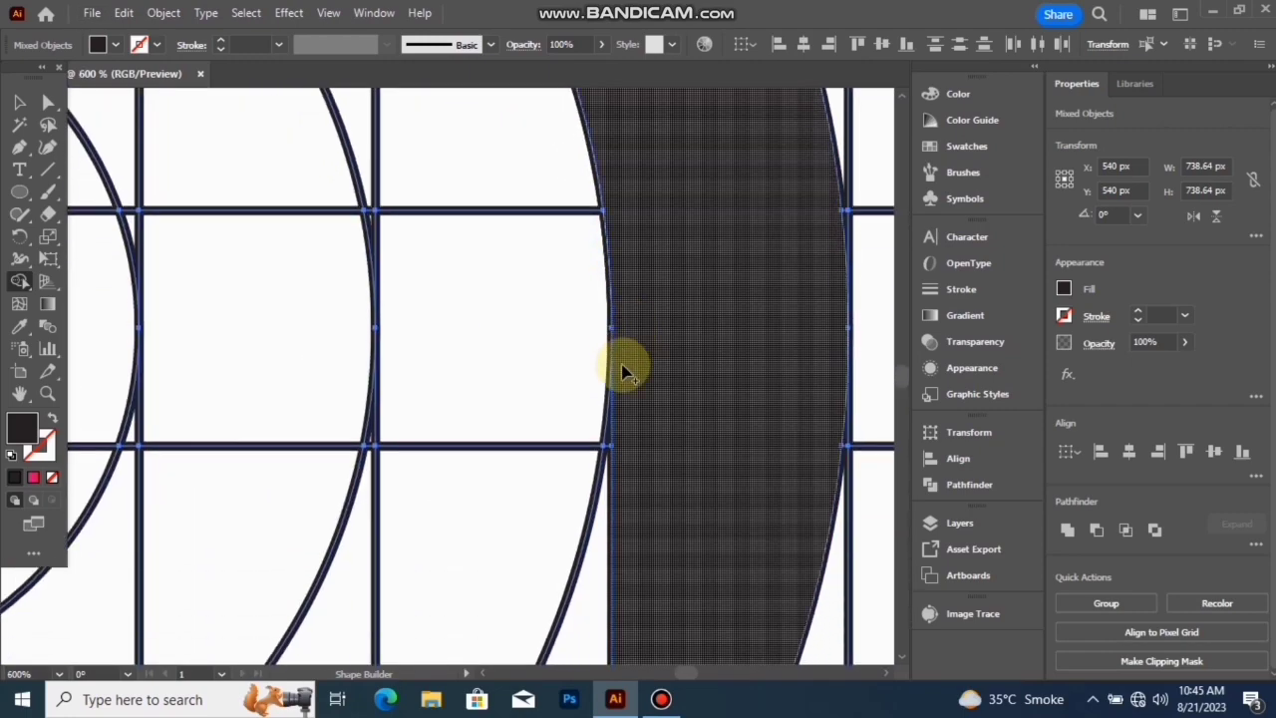
scroll(628, 459, down, 2)
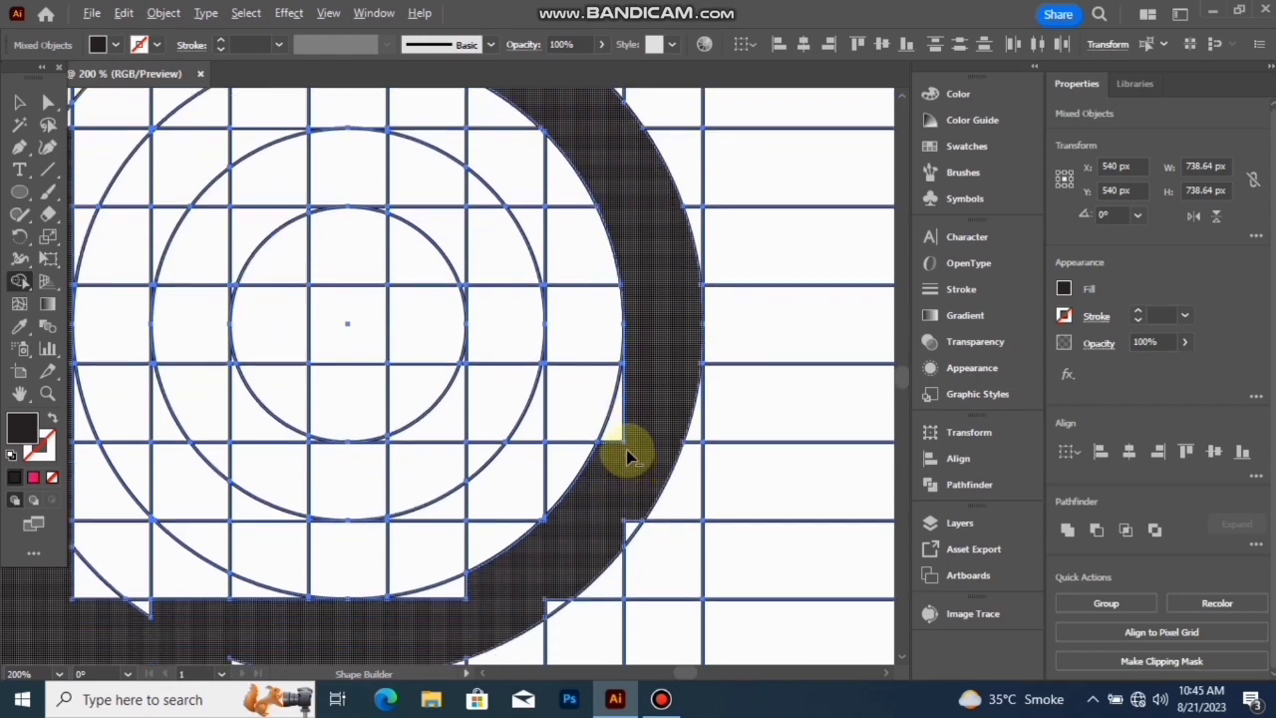
scroll(626, 448, up, 3)
drag(630, 237, 602, 376)
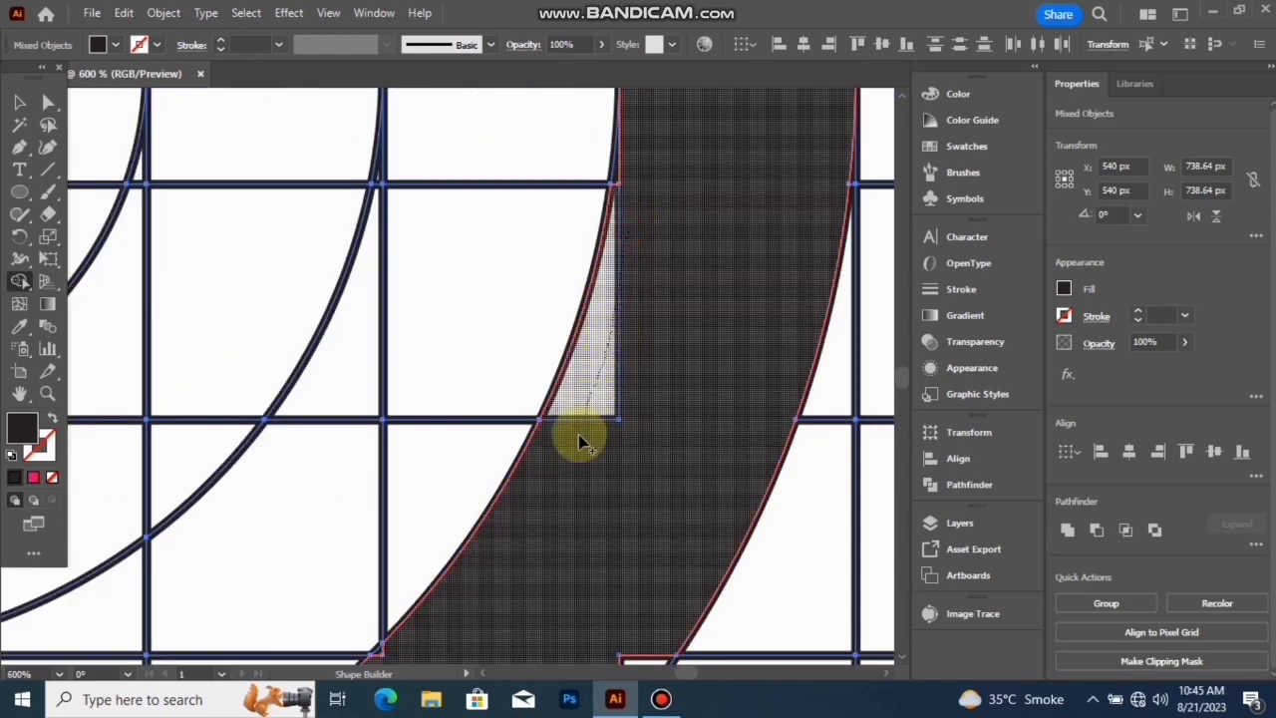
drag(584, 444, 613, 203)
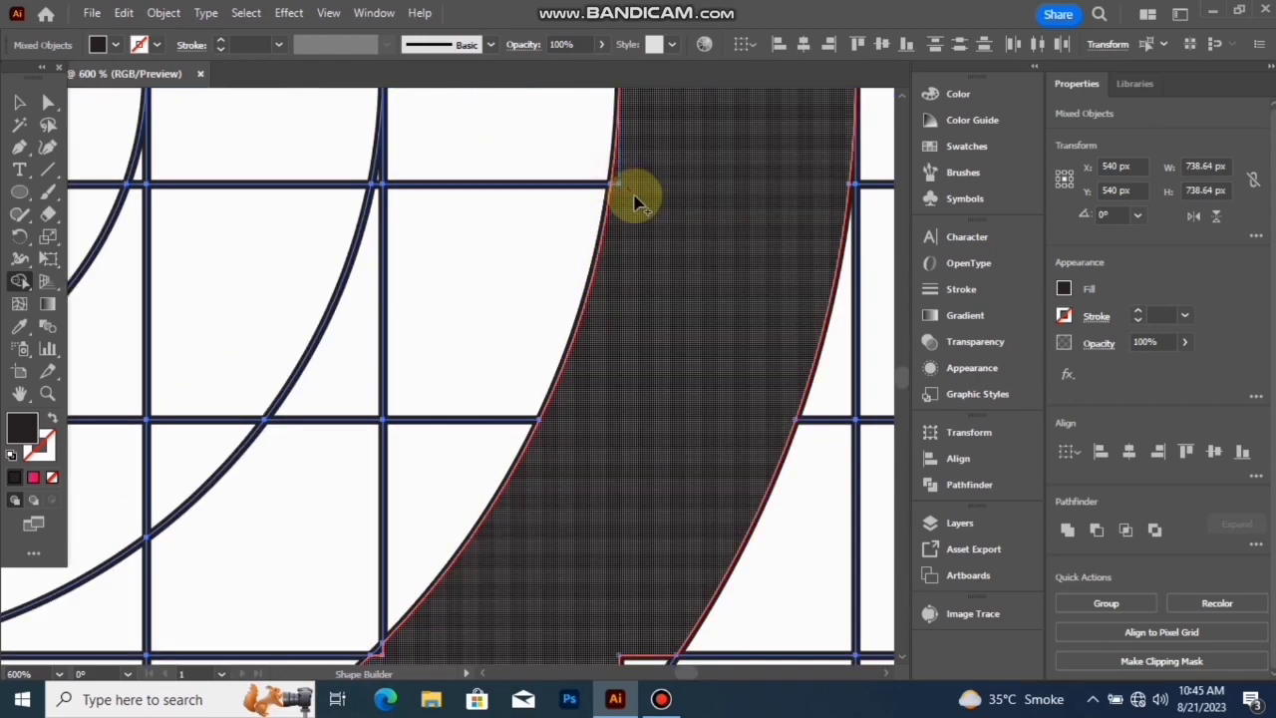
- Merge the white corner pieces along the inner and outer edges of the lower-right curve into the black shape
scroll(633, 196, down, 3)
drag(630, 360, 640, 375)
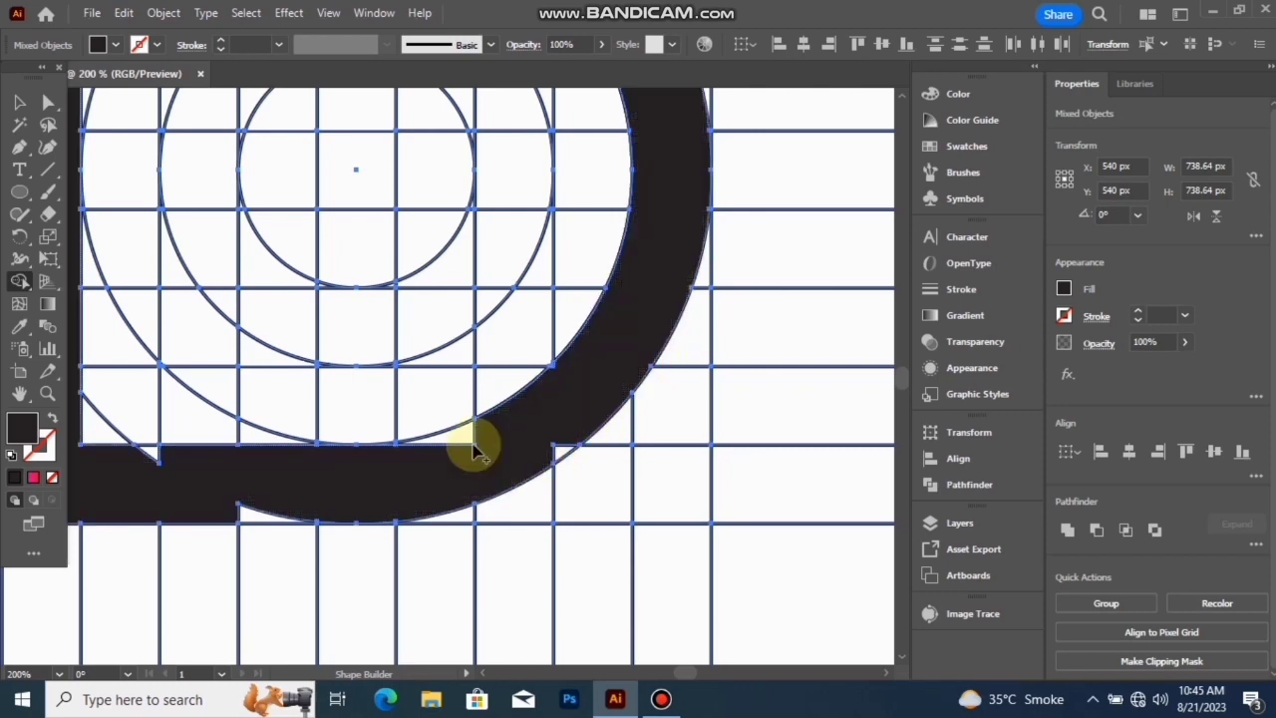
drag(439, 457, 451, 436)
scroll(560, 455, up, 3)
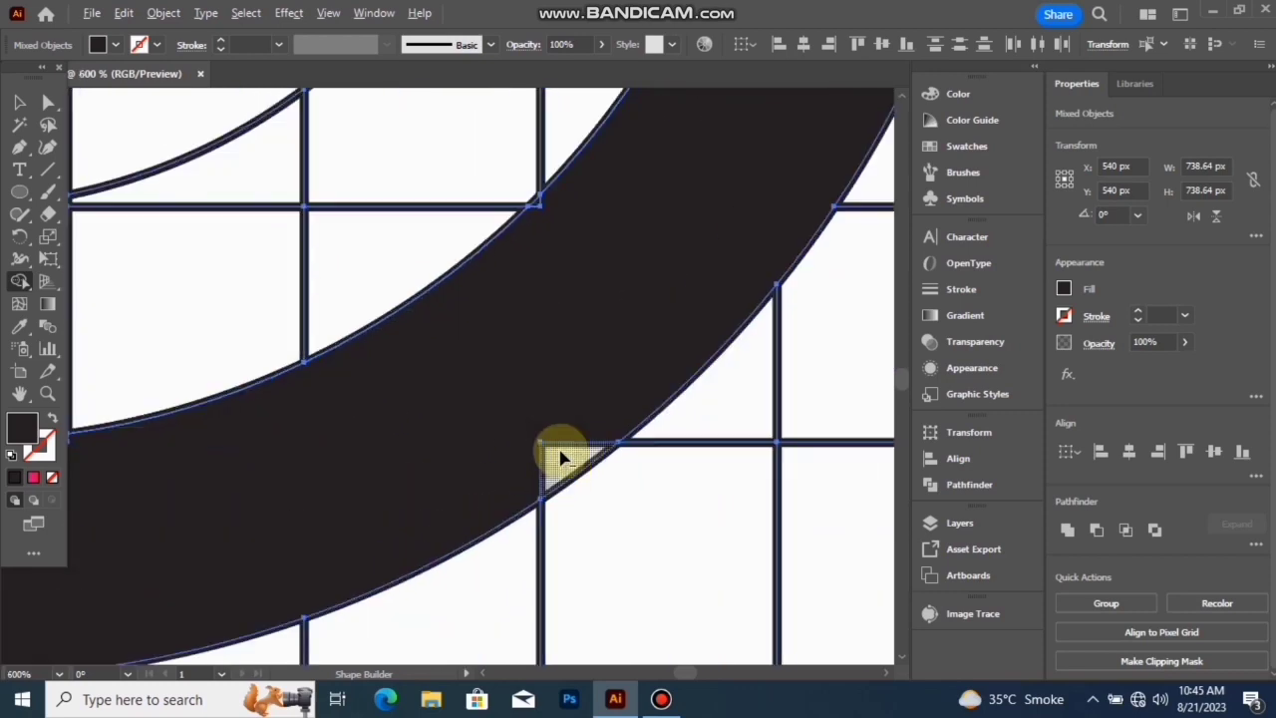
scroll(544, 220, up, 4)
scroll(541, 220, up, 1)
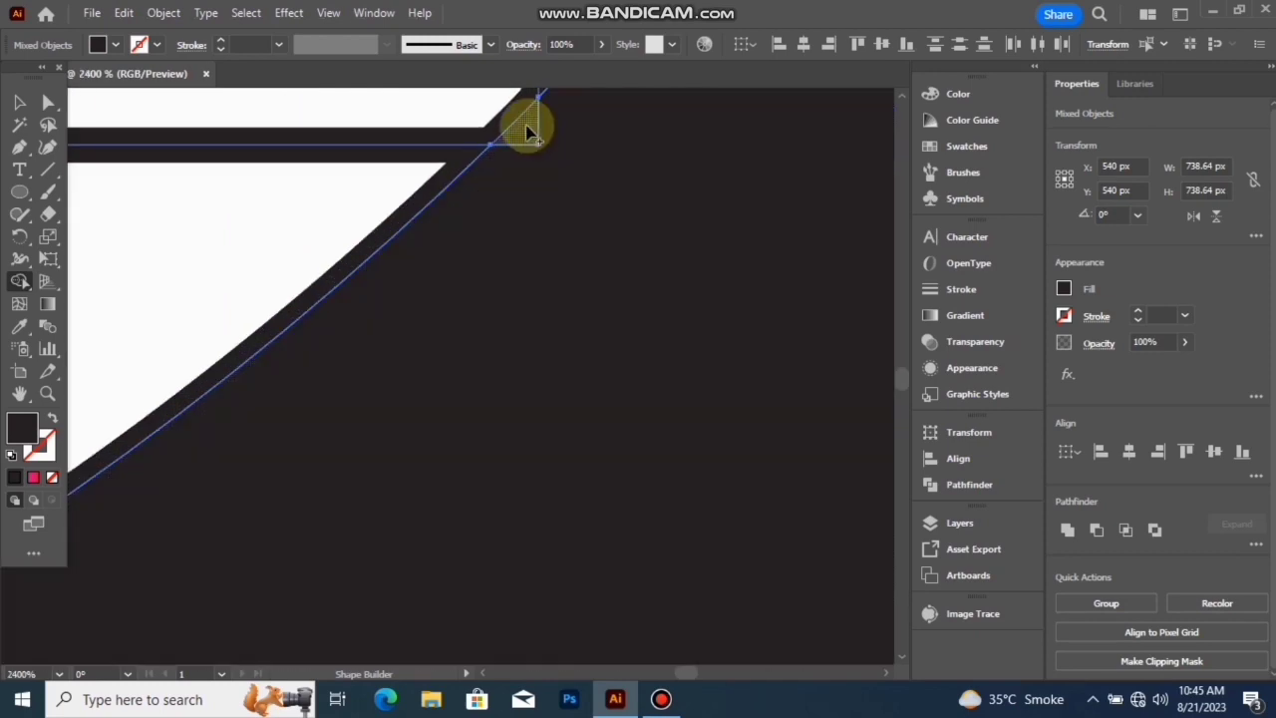
scroll(546, 165, down, 8)
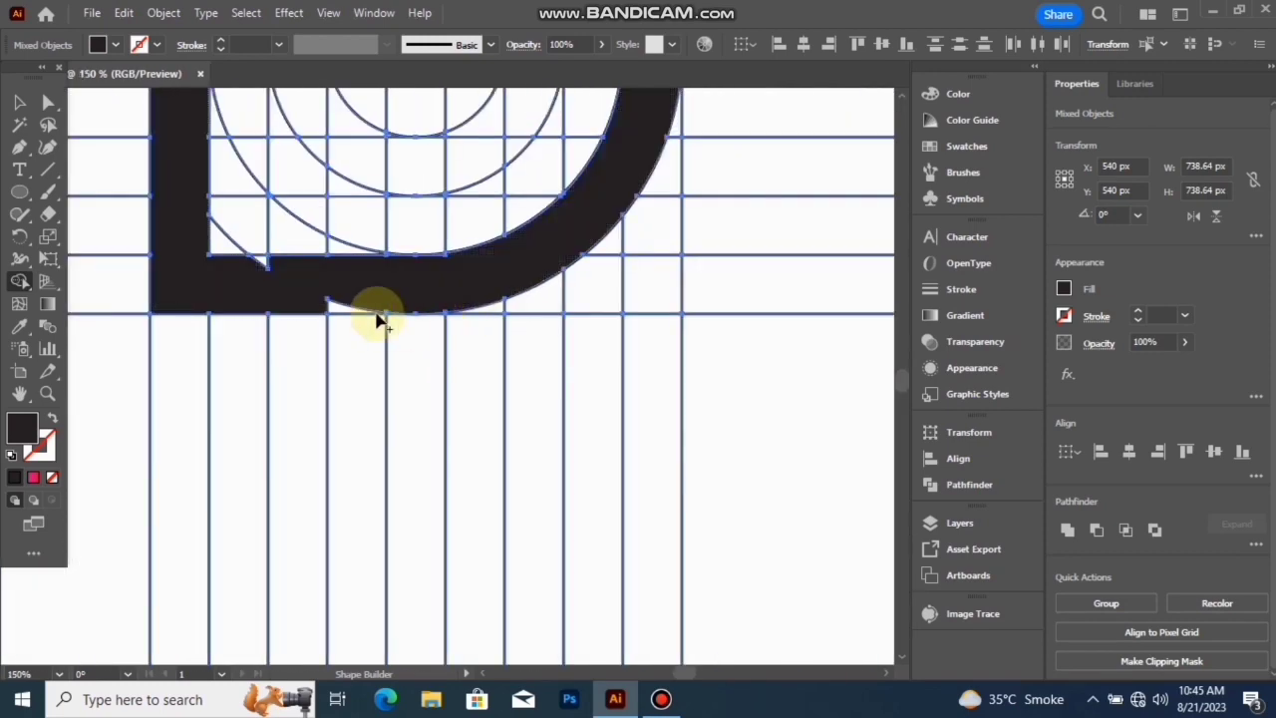
- Merge the remaining notches and thin slivers along the bottom bar's upper and lower edges into the black shape
scroll(465, 402, up, 3)
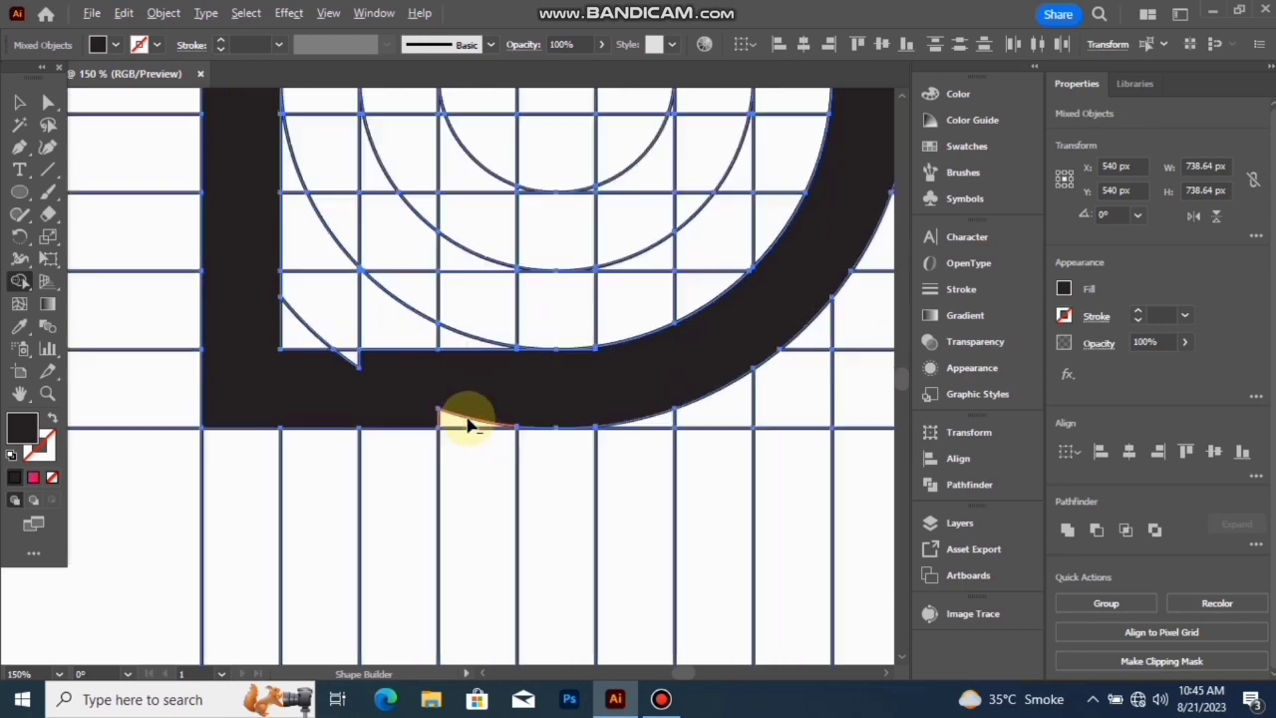
drag(431, 411, 459, 407)
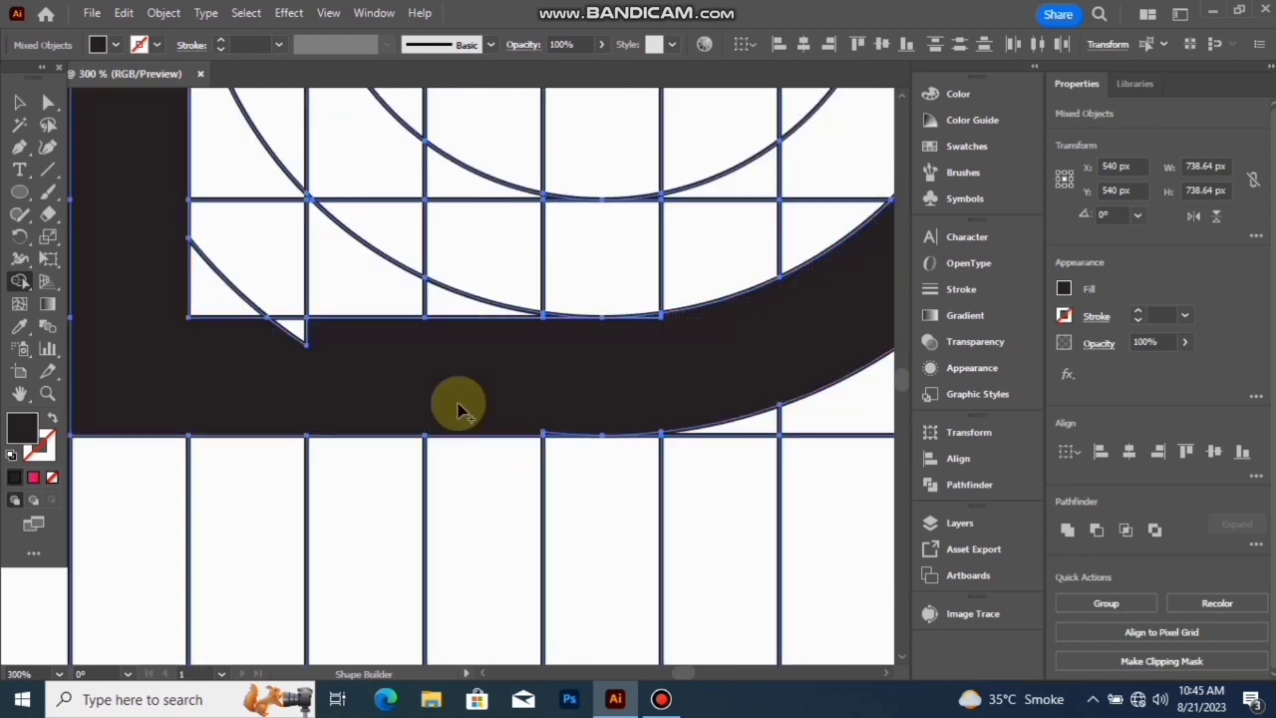
drag(288, 329, 349, 337)
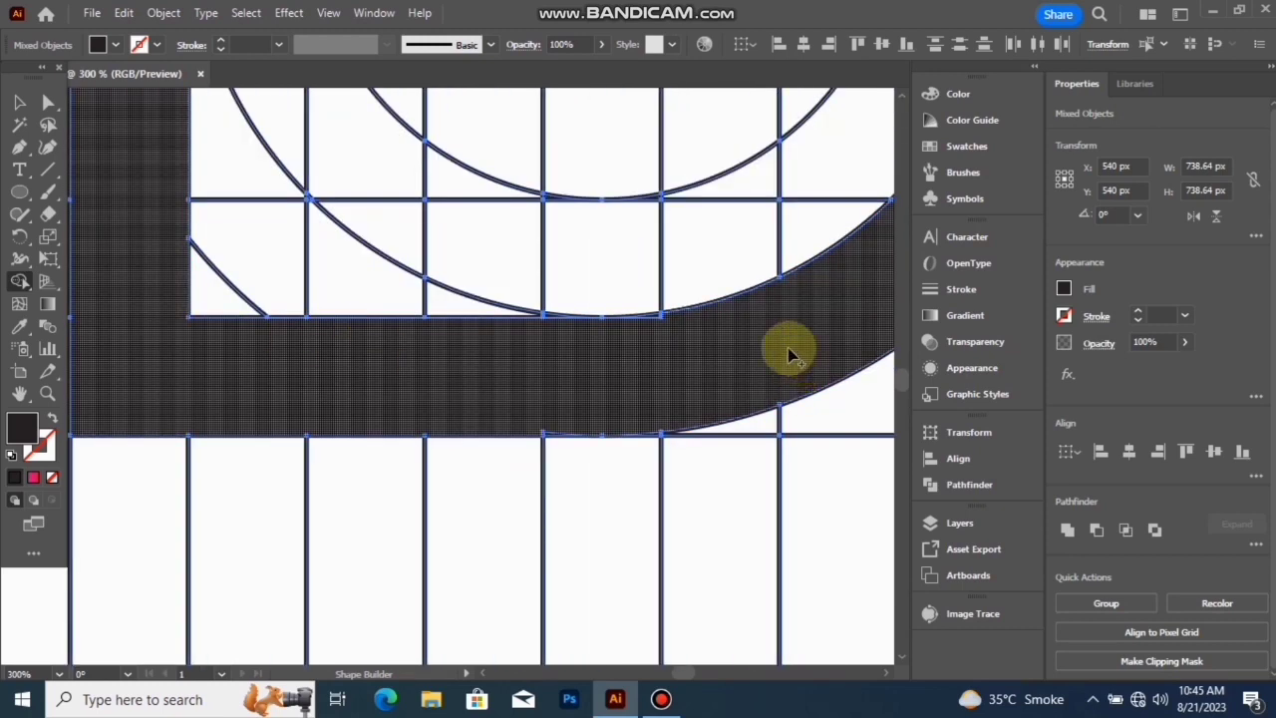
scroll(664, 342, up, 5)
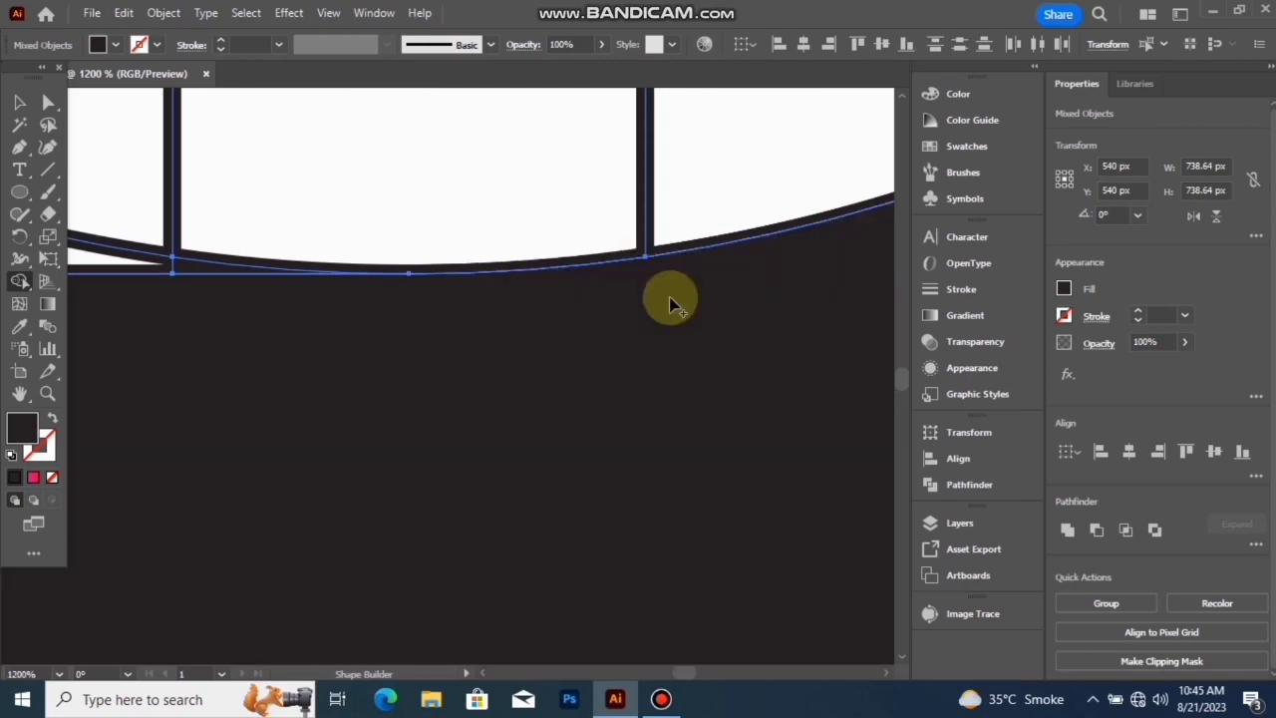
scroll(658, 339, down, 5)
scroll(557, 427, up, 5)
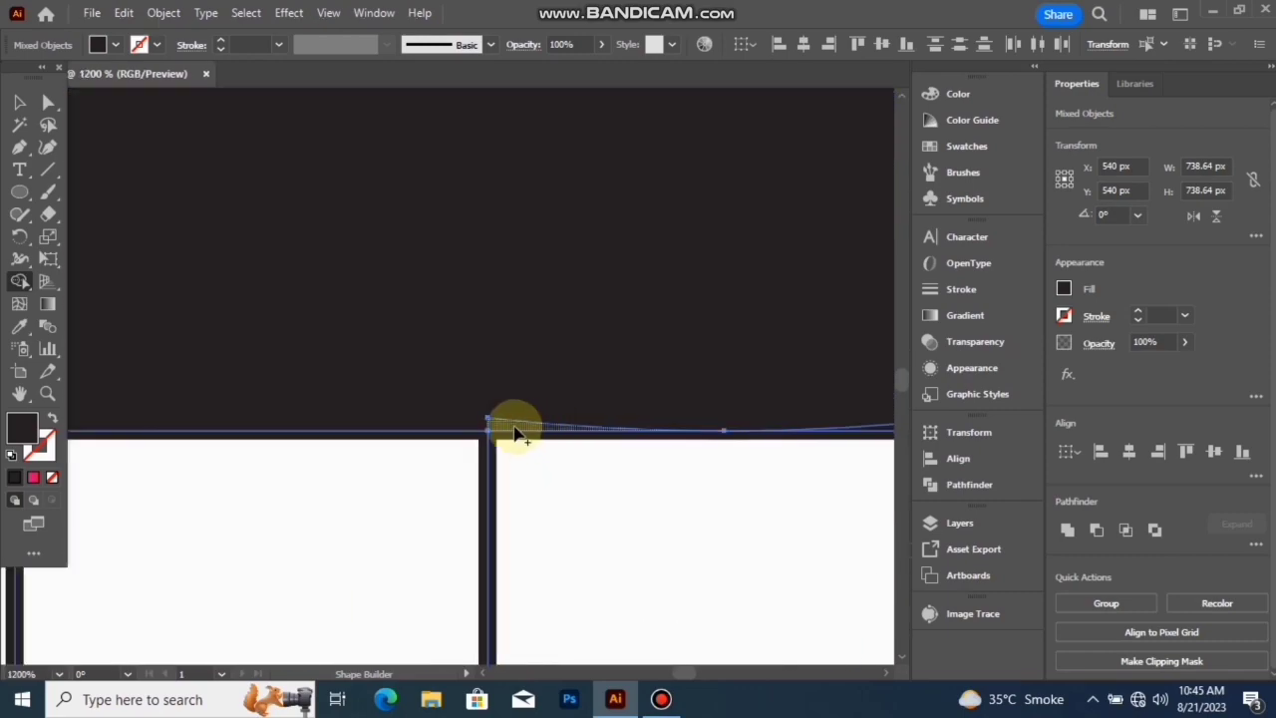
scroll(535, 393, down, 5)
scroll(540, 392, down, 5)
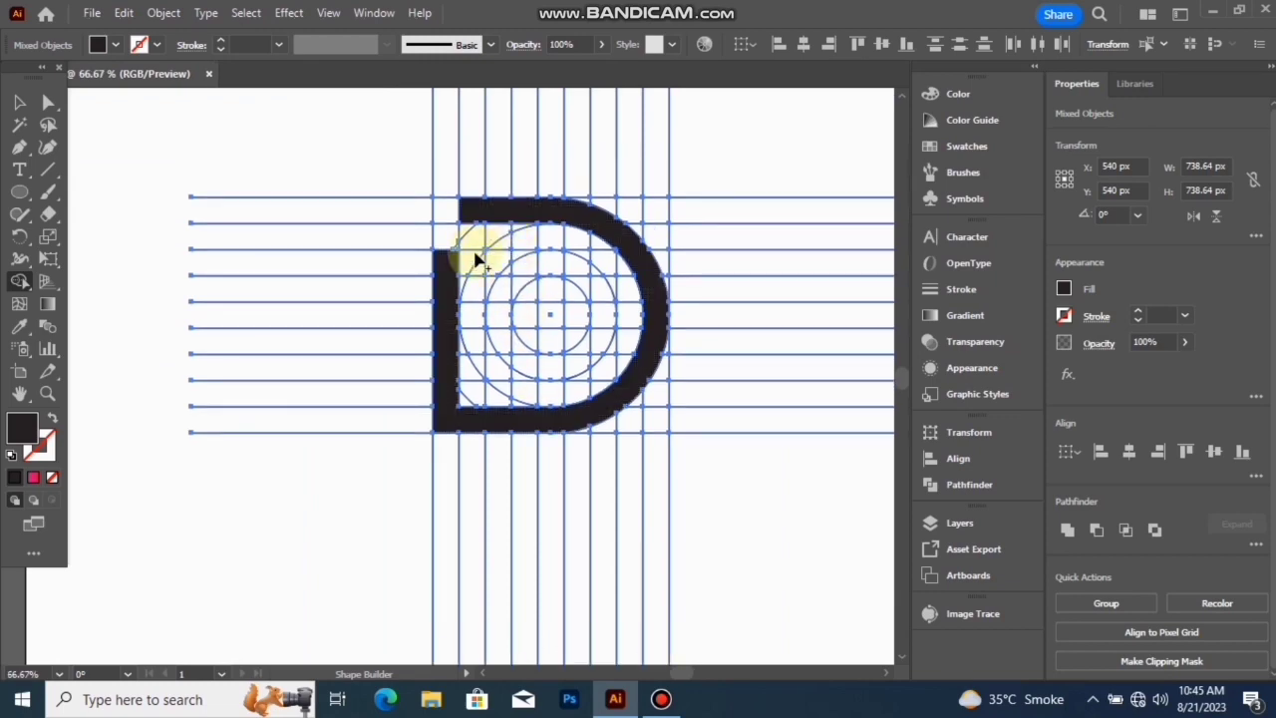
- Merge the cells between the third and fourth horizontal lines, from the vertical bar's top to the innermost circle's right side, and their edge slivers
scroll(476, 254, up, 4)
drag(419, 271, 788, 278)
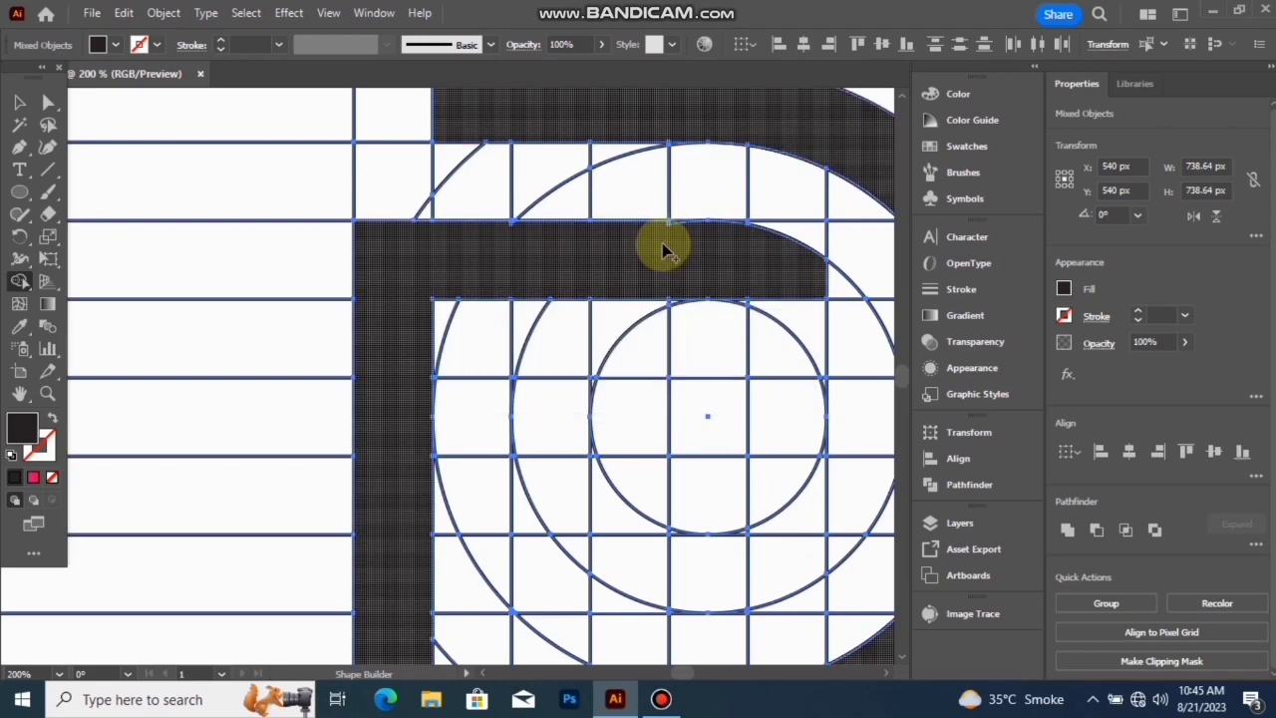
scroll(666, 251, up, 3)
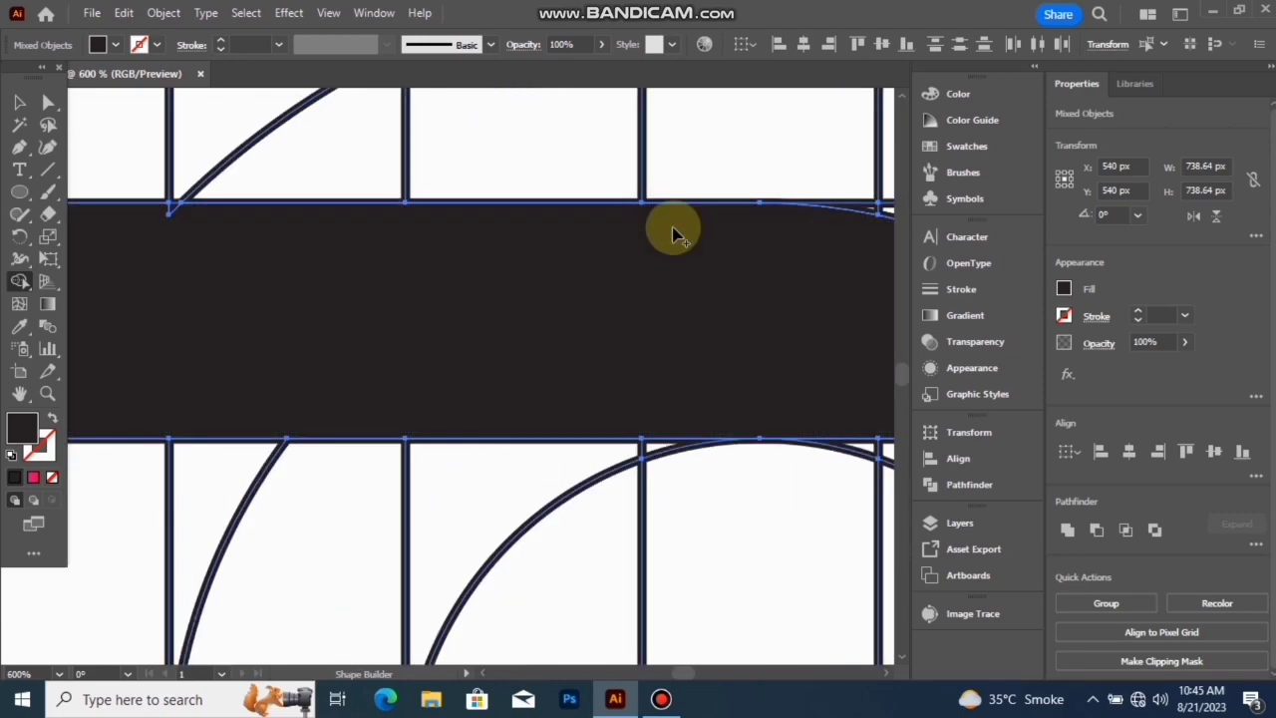
scroll(674, 235, down, 3)
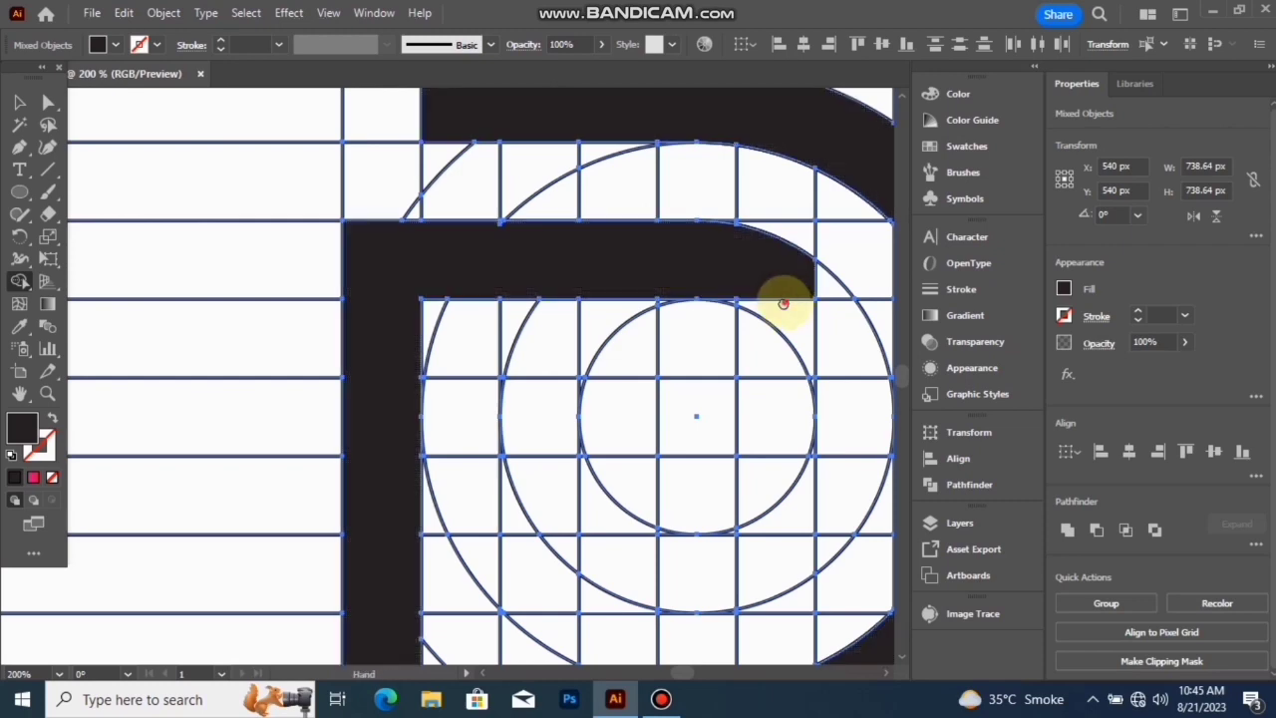
- Merge the ring cells between the two innermost circles down the right side and back along the lower row, stopping one column before the vertical bar
mouse_move(784, 304)
mouse_down()
mouse_move(668, 270)
mouse_move(694, 240)
mouse_move(716, 269)
mouse_move(735, 393)
mouse_move(712, 472)
mouse_move(666, 539)
mouse_up()
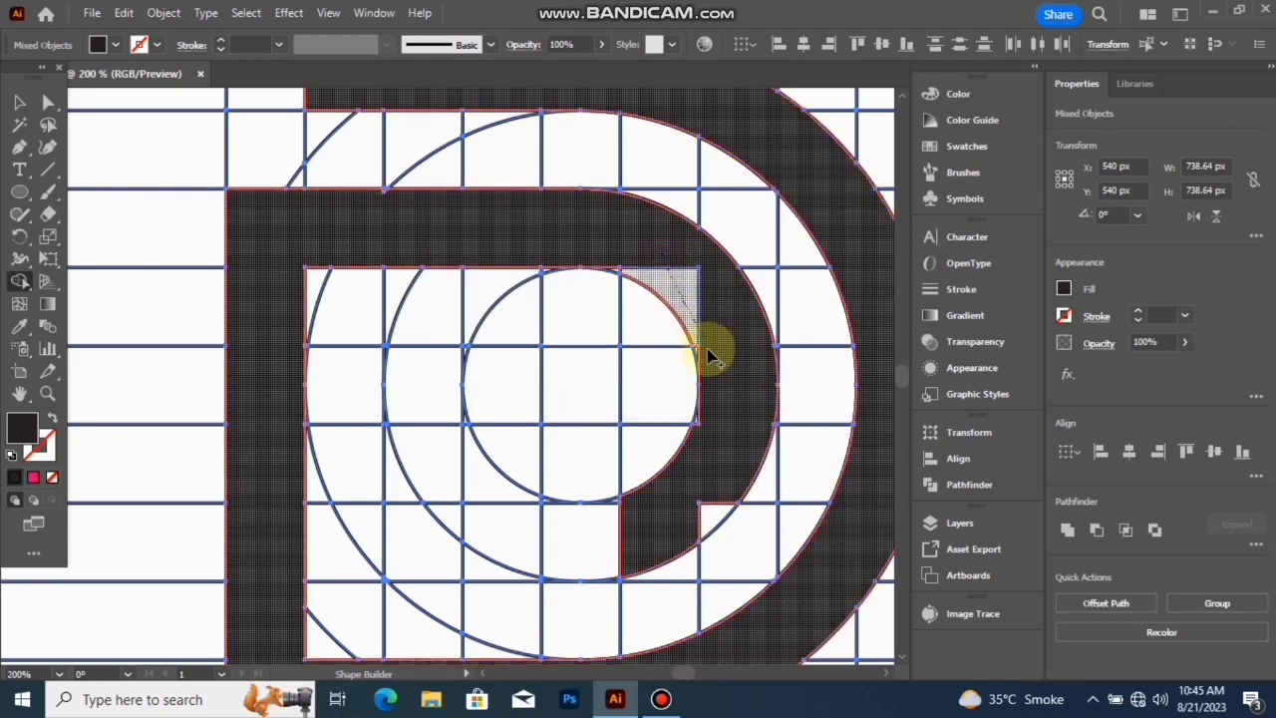
scroll(702, 451, down, 1)
mouse_move(724, 466)
mouse_down()
mouse_move(718, 486)
mouse_move(613, 512)
mouse_up()
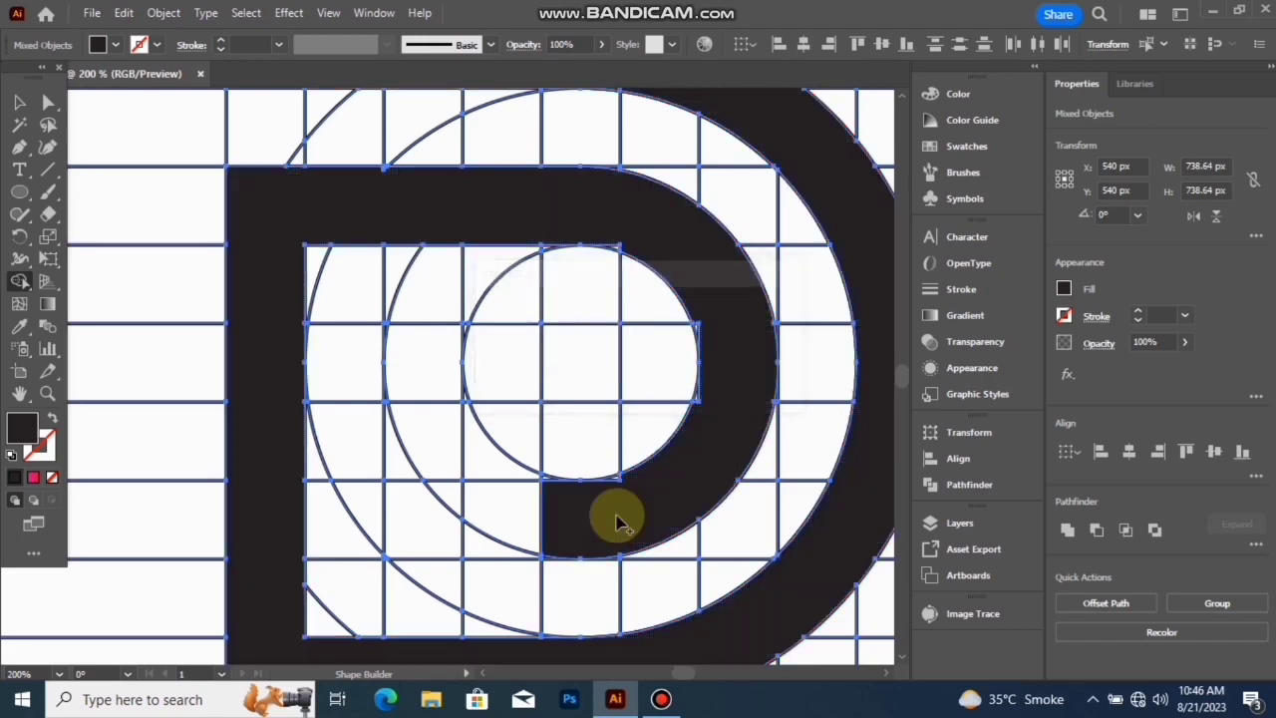
click(436, 531)
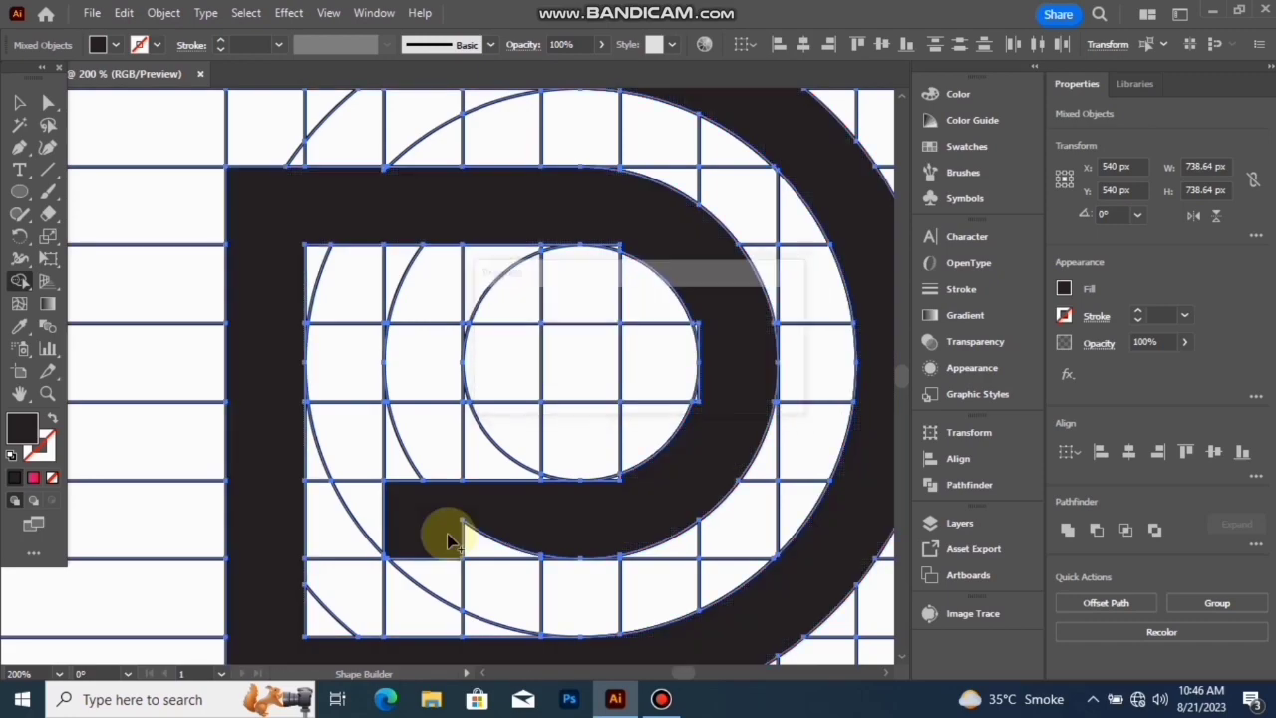
- Merge the thin slivers along the upper and lower edges of the inner band's lower bar into the black shape
scroll(643, 508, up, 3)
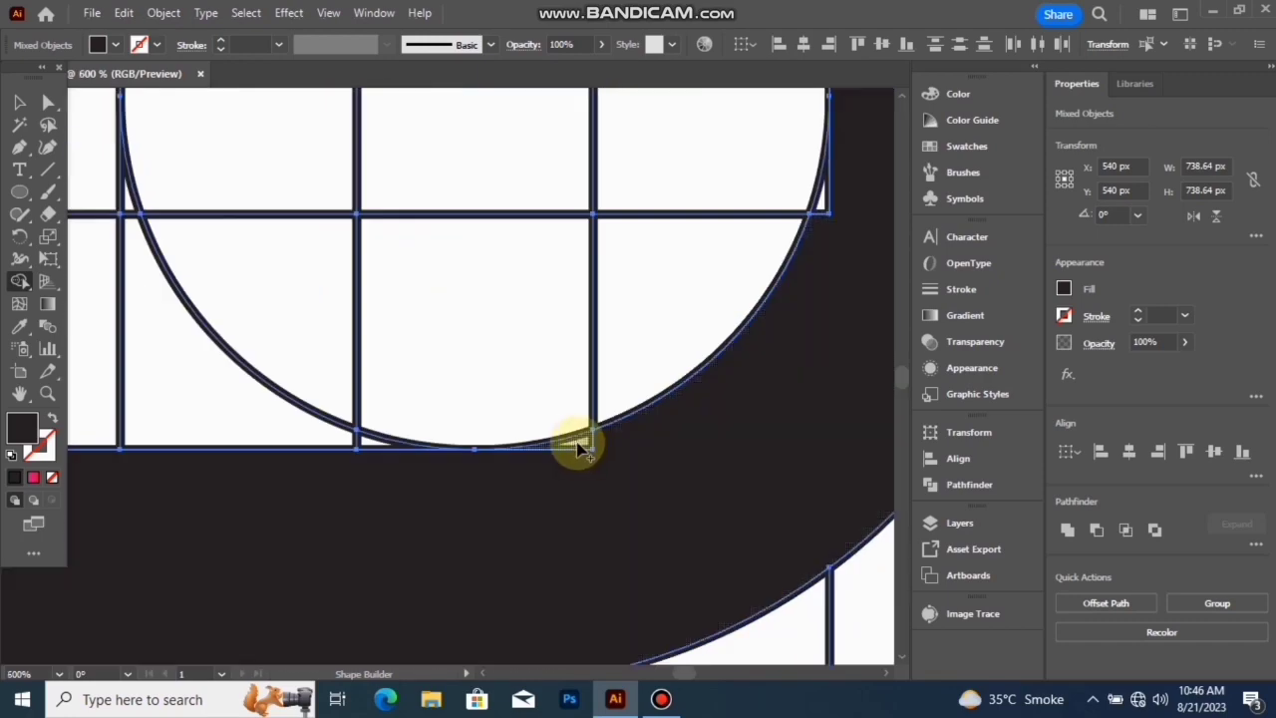
scroll(556, 510, down, 4)
scroll(555, 510, up, 4)
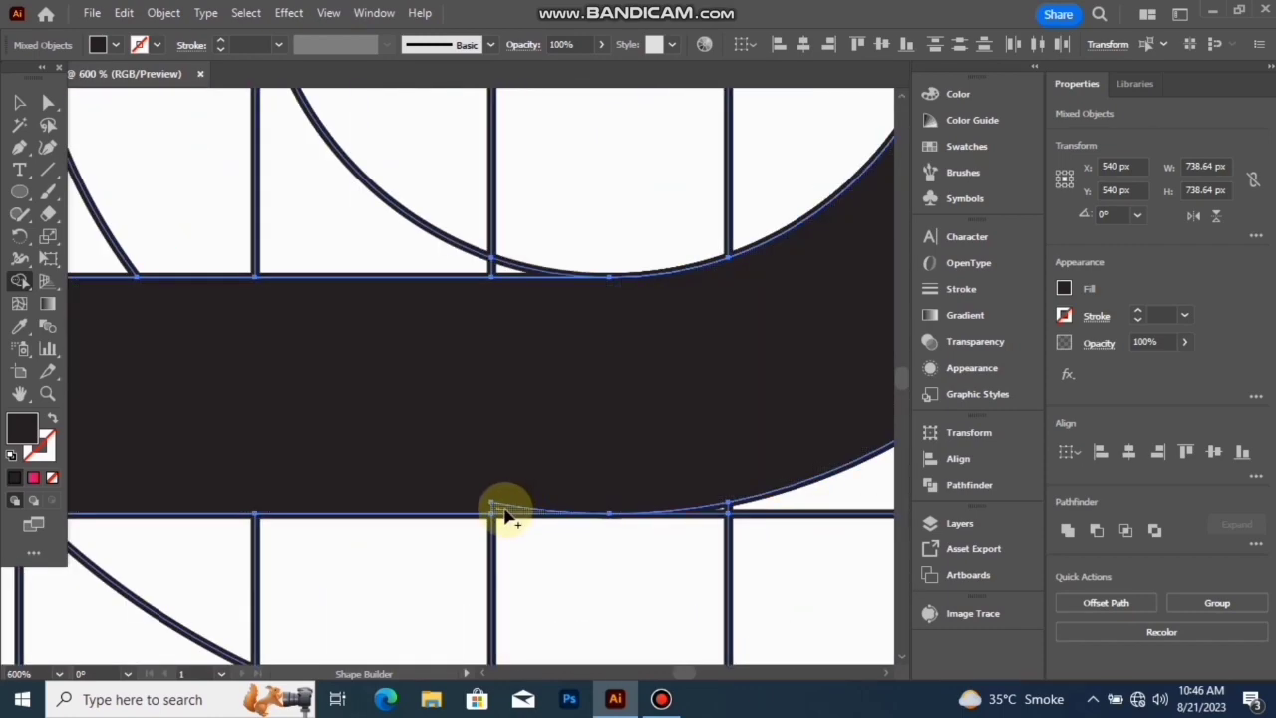
scroll(529, 489, down, 1)
scroll(622, 362, down, 3)
- Merge the leftover slivers along the innermost circle's right side and upper right edge into the black band
scroll(662, 336, up, 3)
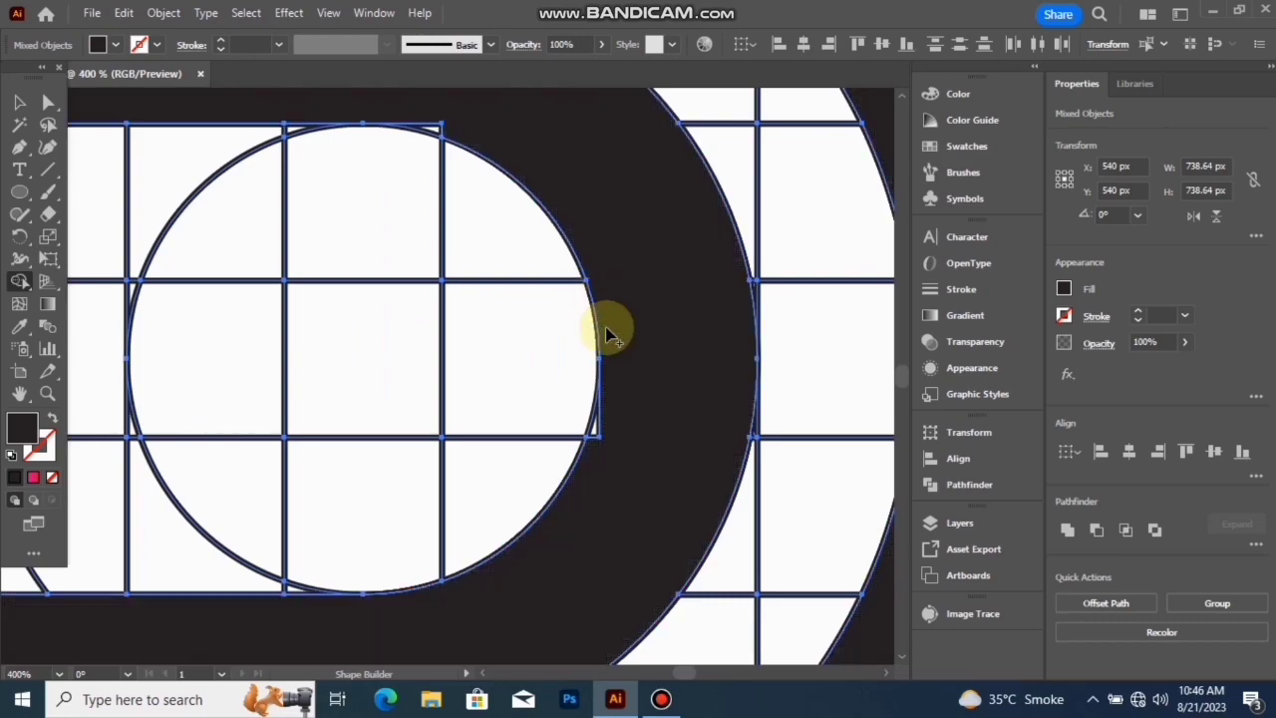
scroll(603, 435, up, 3)
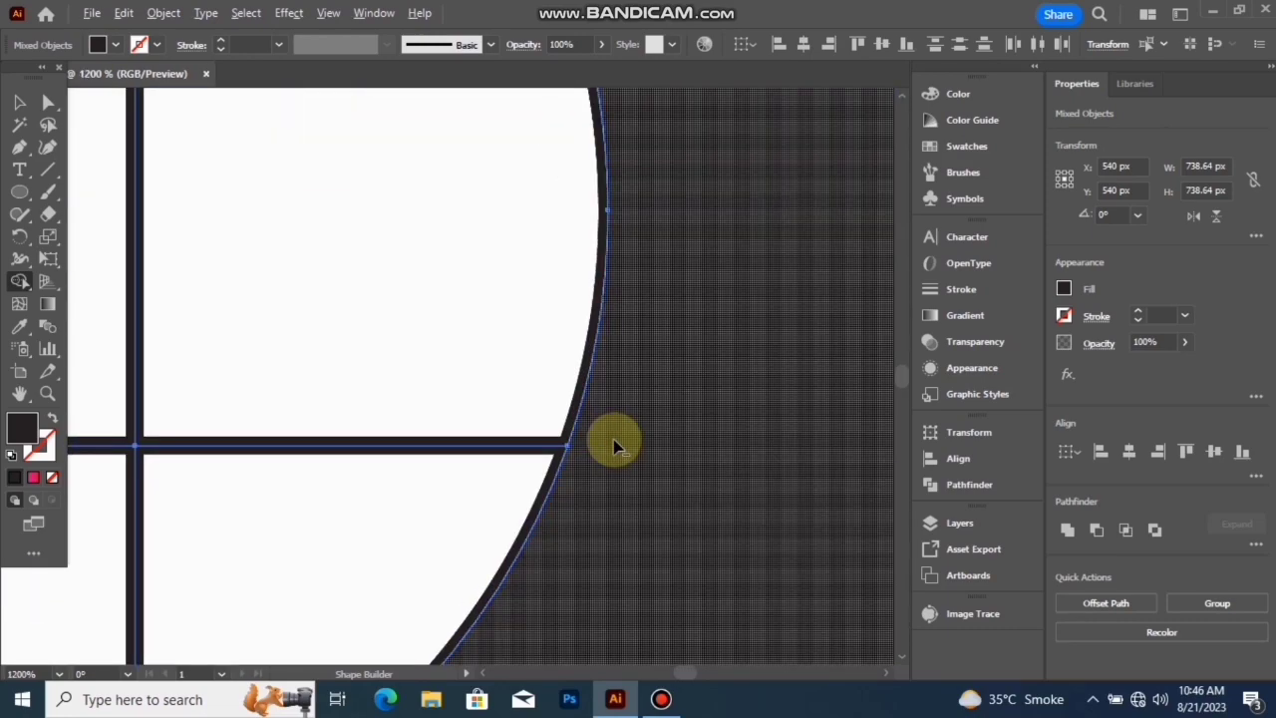
scroll(615, 446, down, 5)
scroll(512, 285, up, 4)
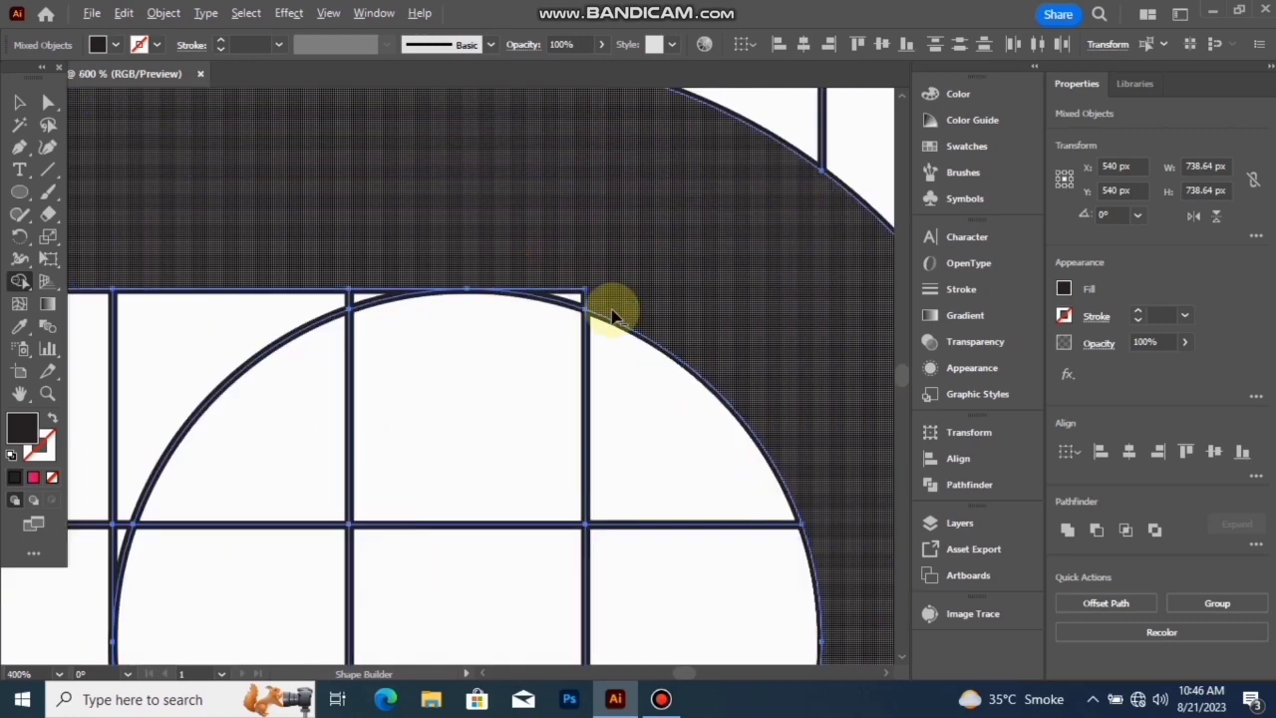
scroll(590, 313, up, 2)
scroll(612, 285, down, 4)
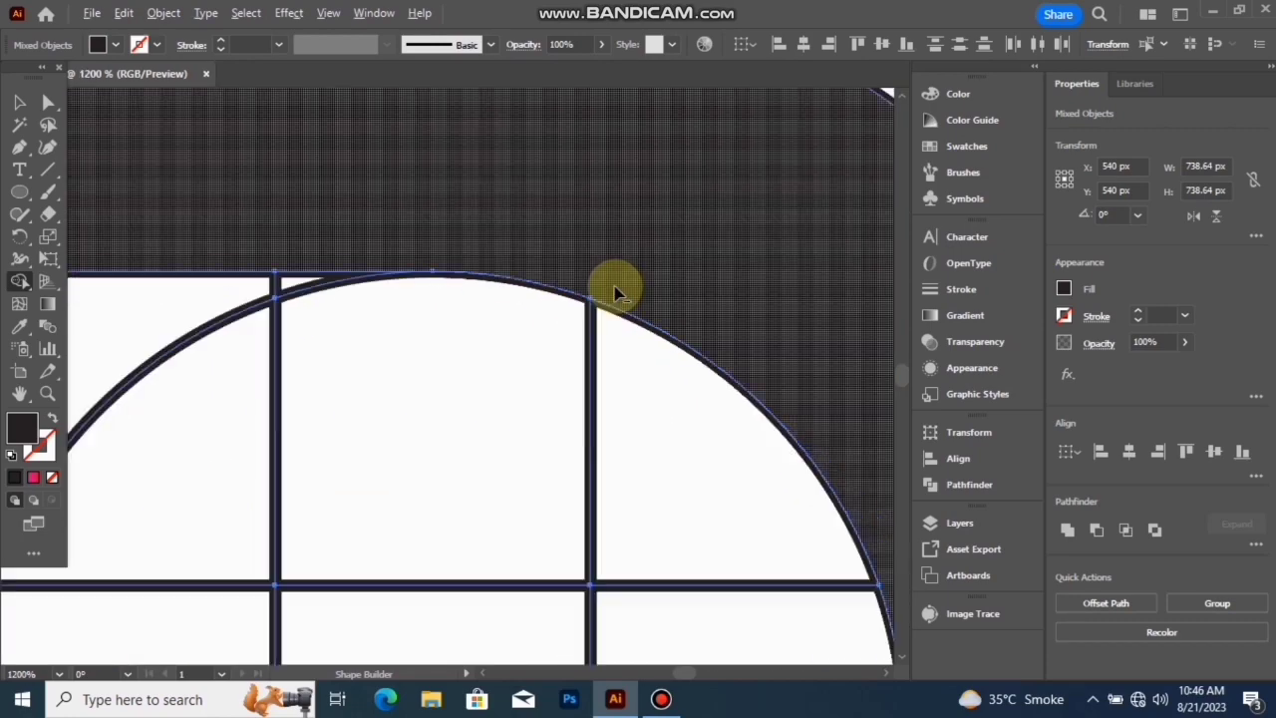
scroll(770, 426, down, 3)
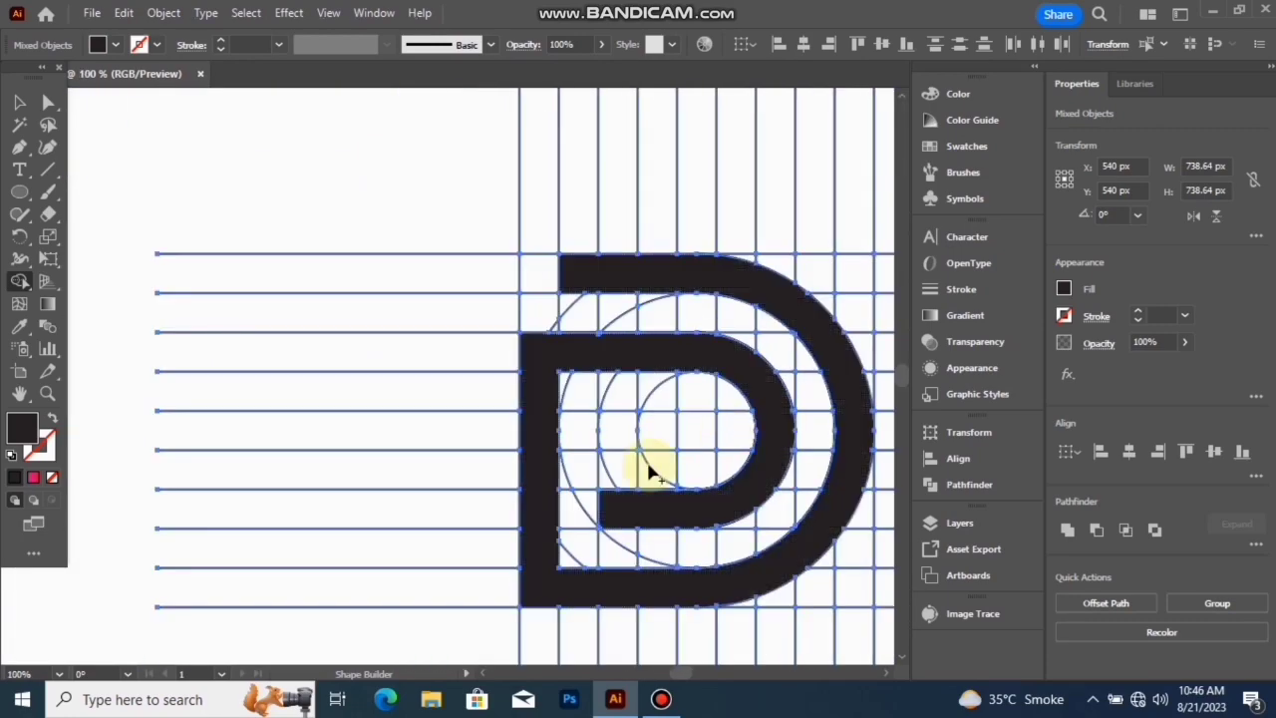
- Merge the two cells rising from the lower bar's left end, plus their edge sliver, into a short vertical bar
scroll(604, 489, up, 3)
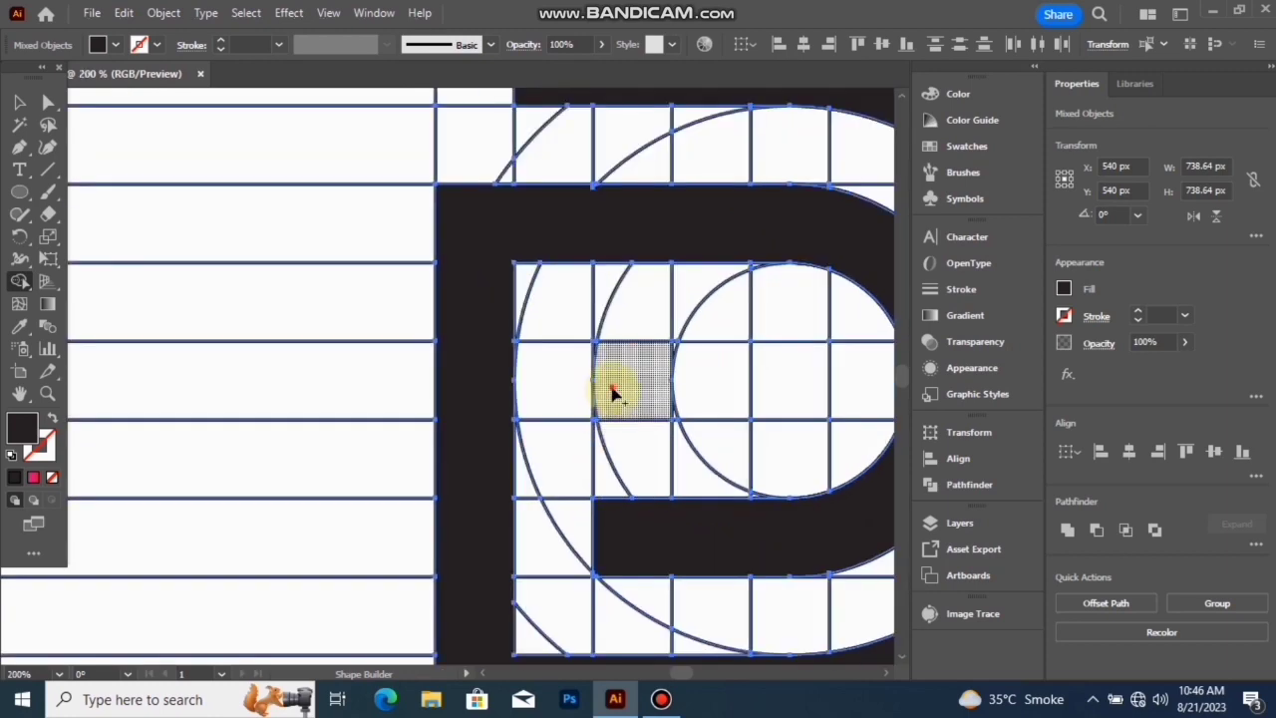
drag(614, 394, 615, 516)
scroll(609, 423, up, 4)
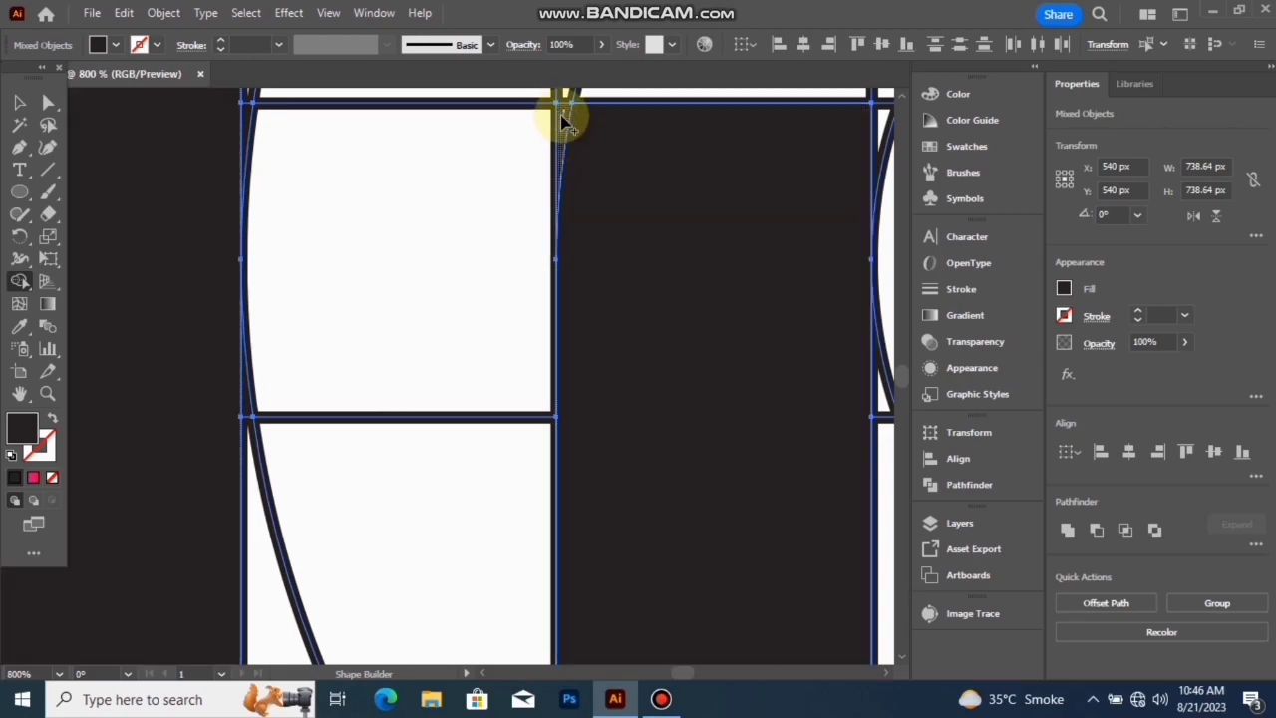
drag(566, 126, 578, 147)
scroll(580, 160, down, 3)
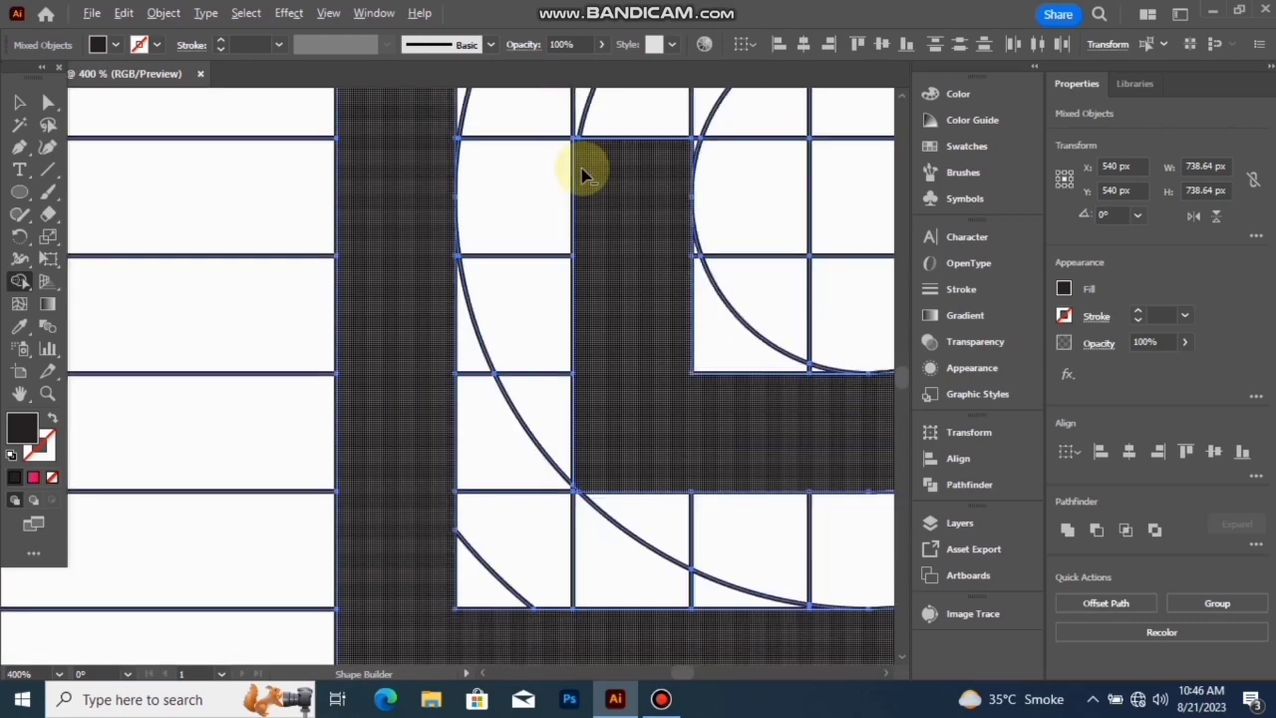
- Merge the two cells to the right of the short vertical bar's upper end, and their edge sliver, into a horizontal arm
scroll(596, 204, down, 4)
scroll(642, 228, up, 4)
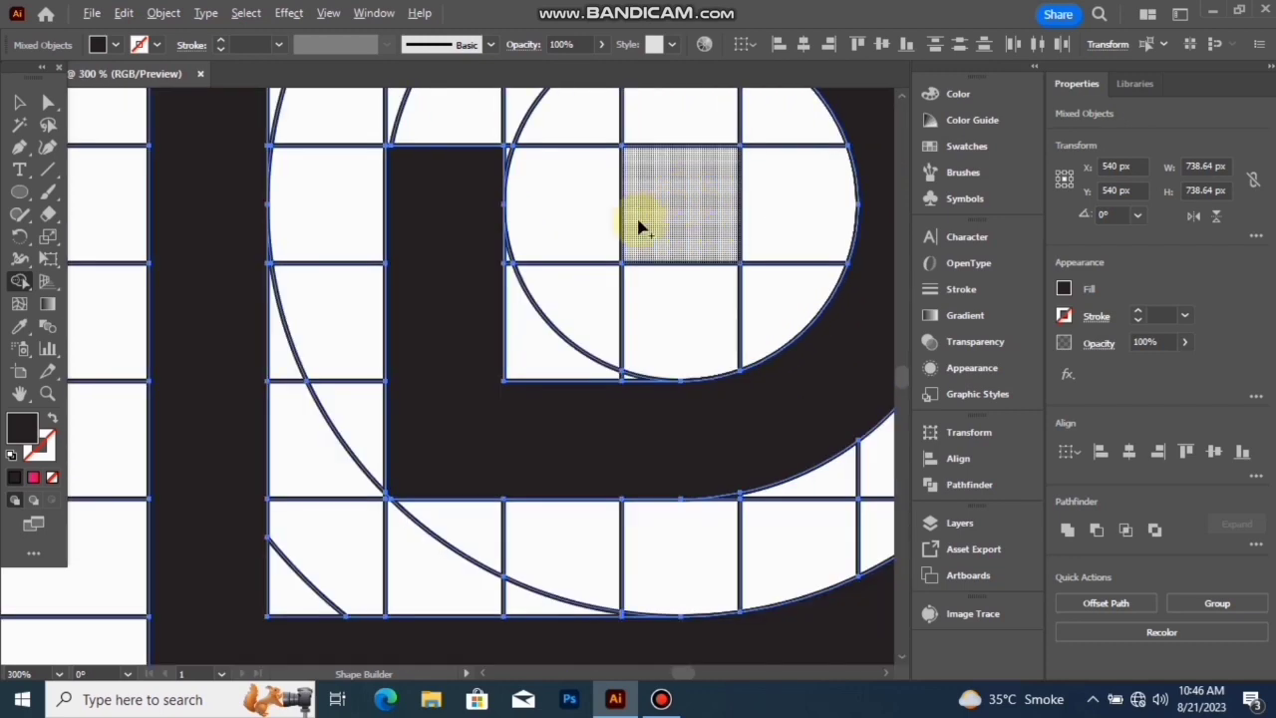
drag(496, 210, 653, 221)
scroll(522, 177, up, 3)
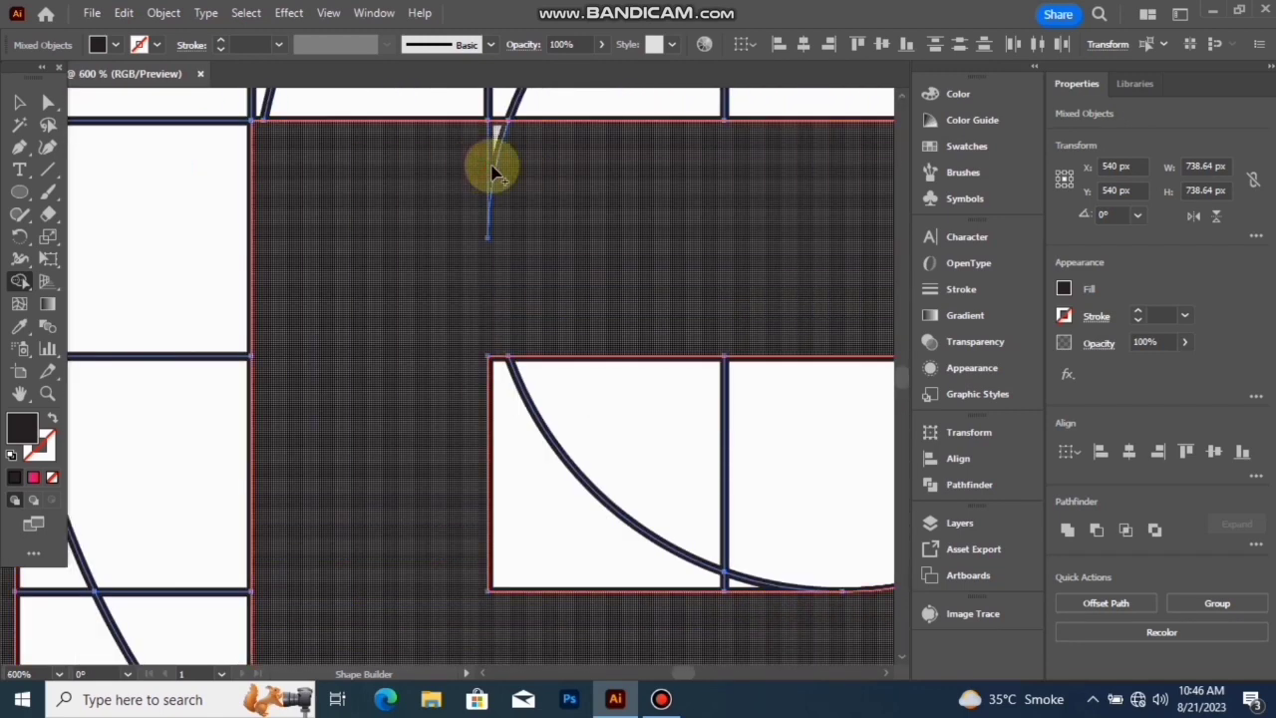
scroll(512, 173, down, 6)
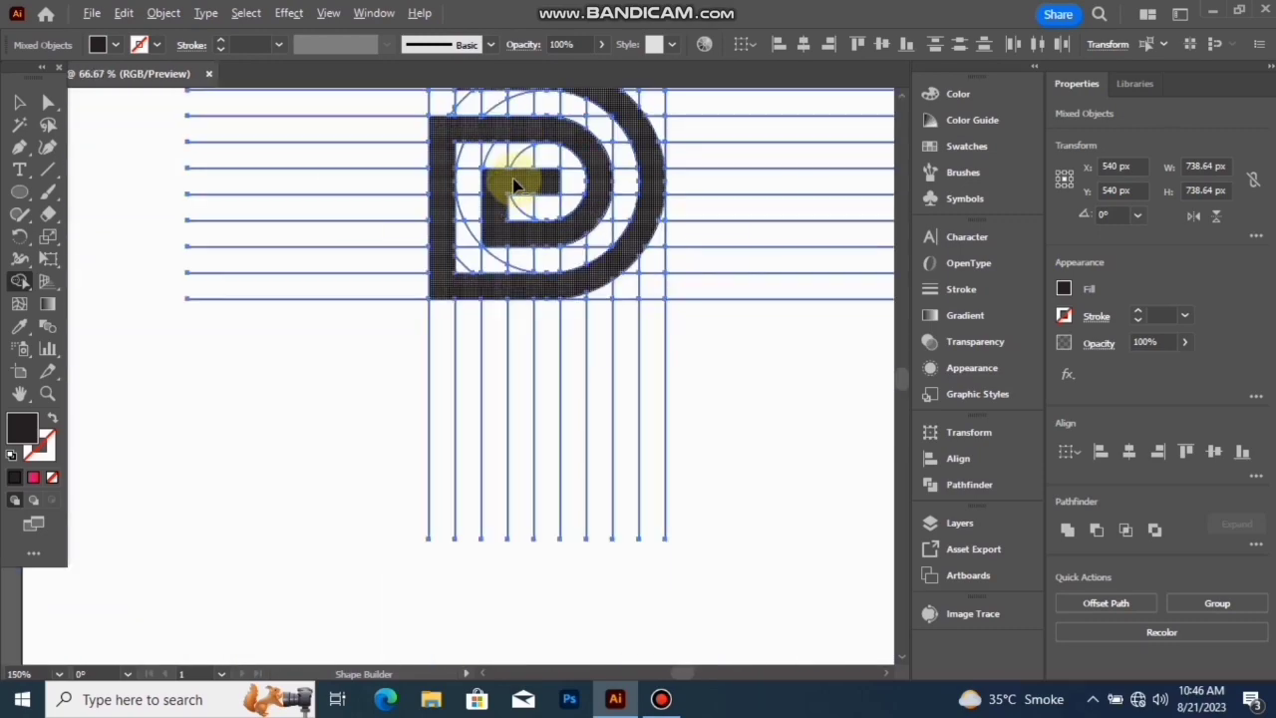
scroll(513, 183, up, 5)
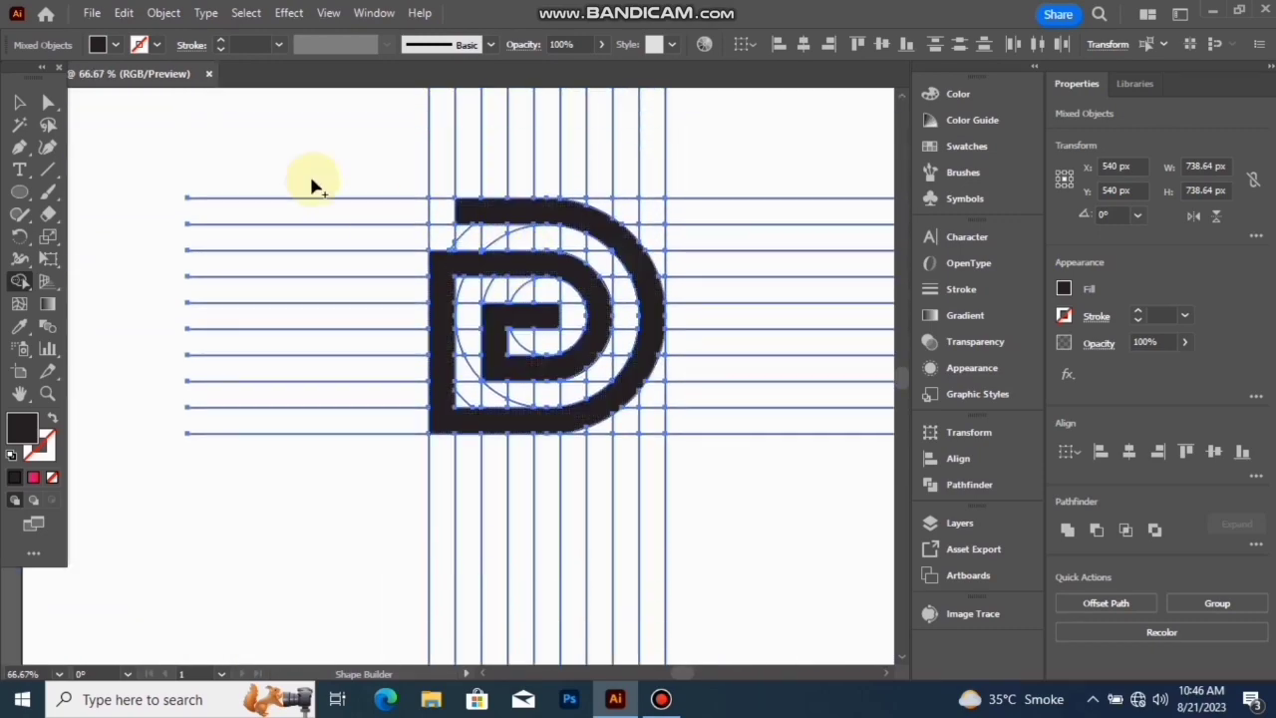
- Cut the finished logo shape, delete all remaining grid lines and circle pieces, and paste the logo back
click(19, 101)
click(725, 150)
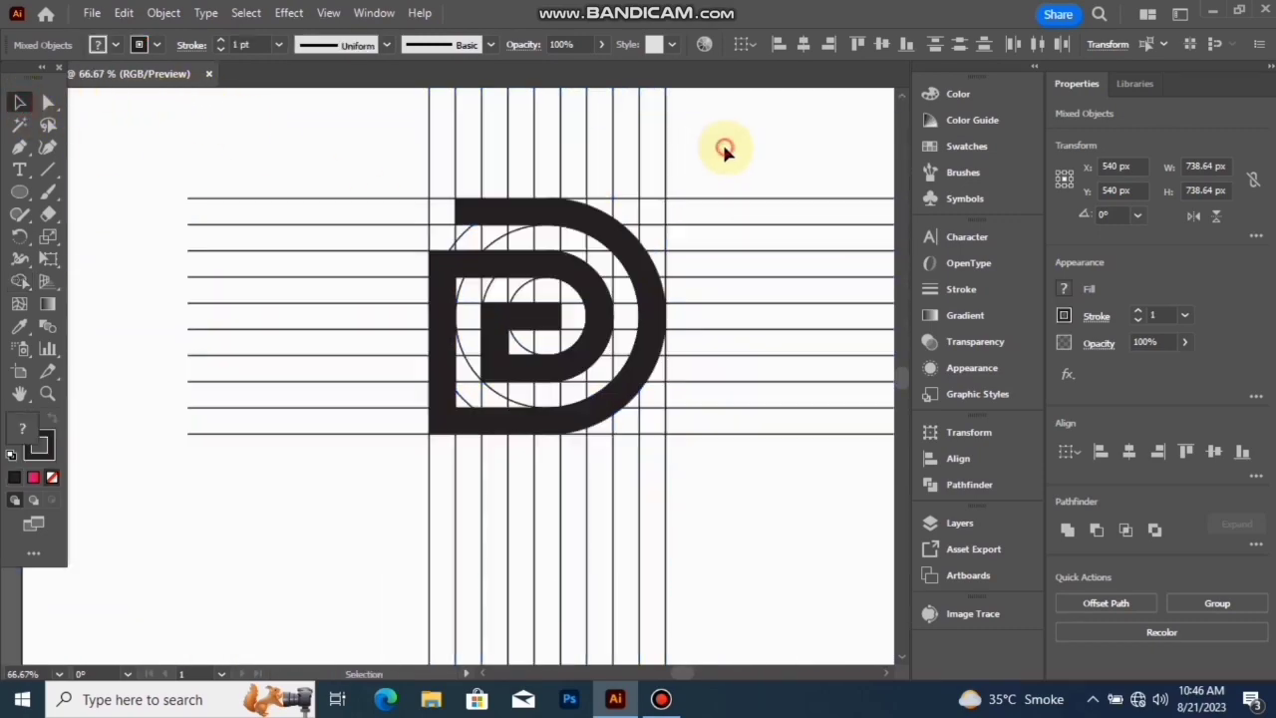
click(639, 265)
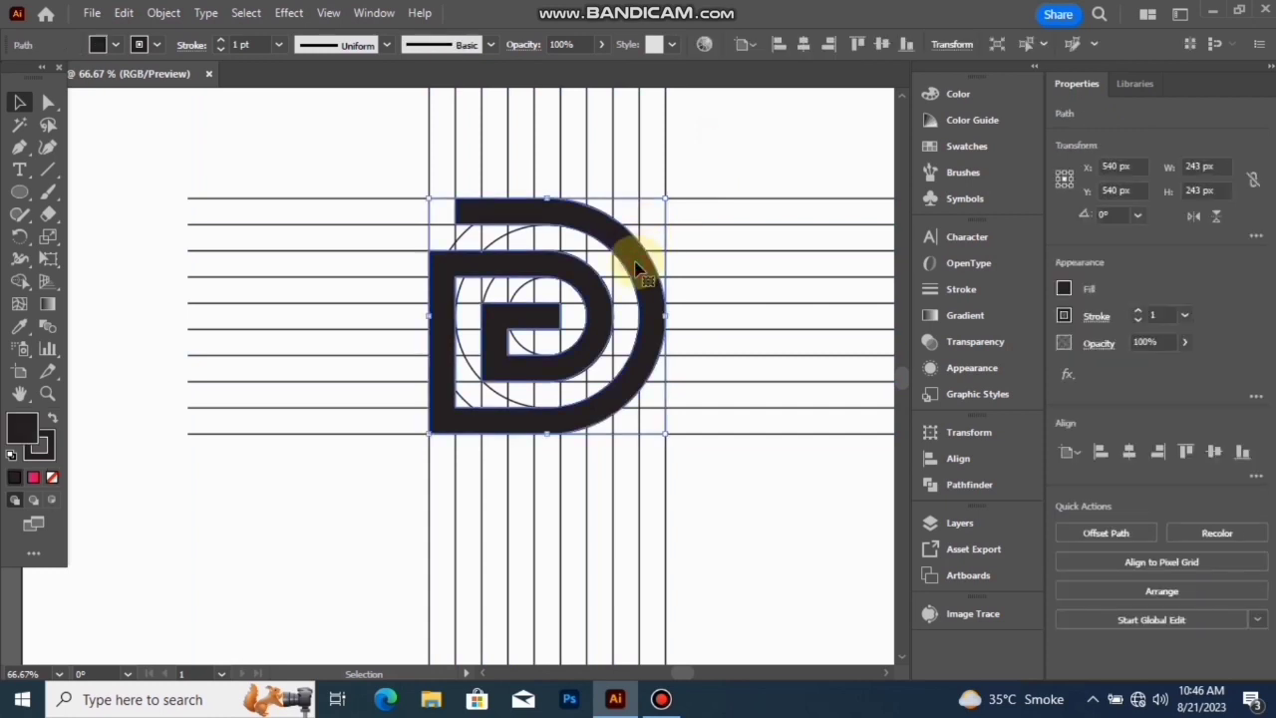
key(Delete)
key(ctrl+a)
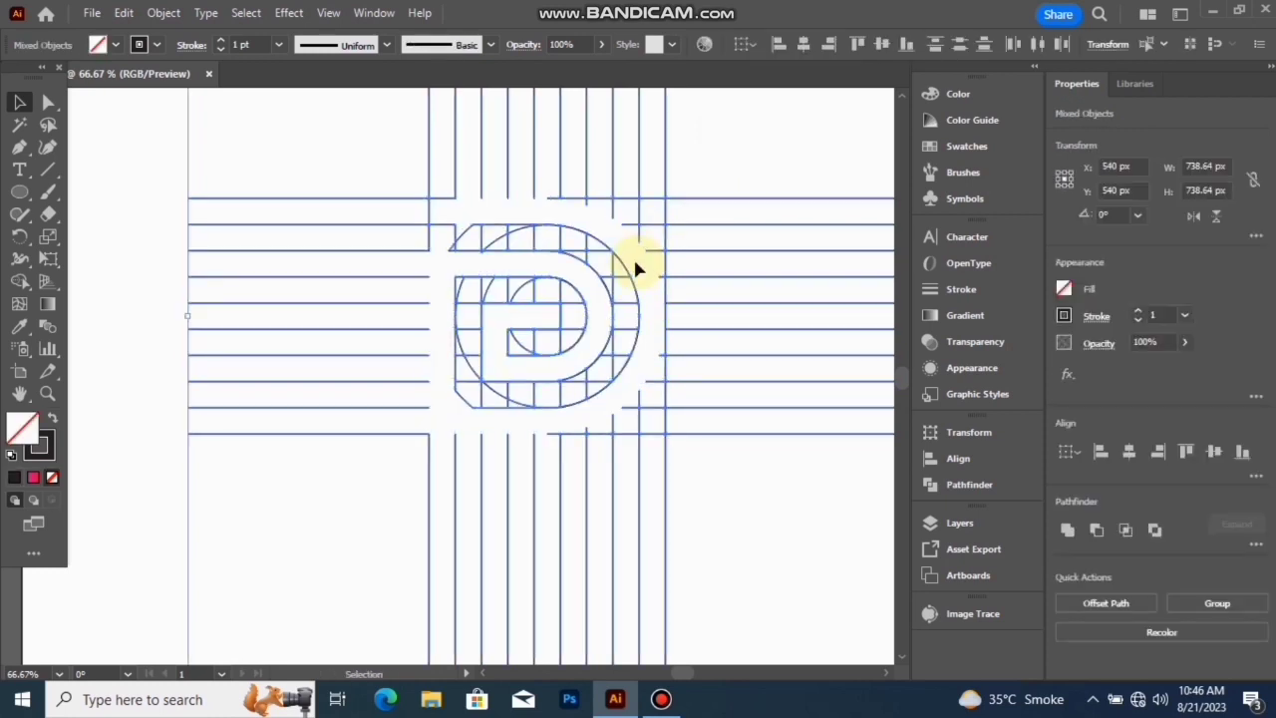
key(Delete)
key(ctrl+v)
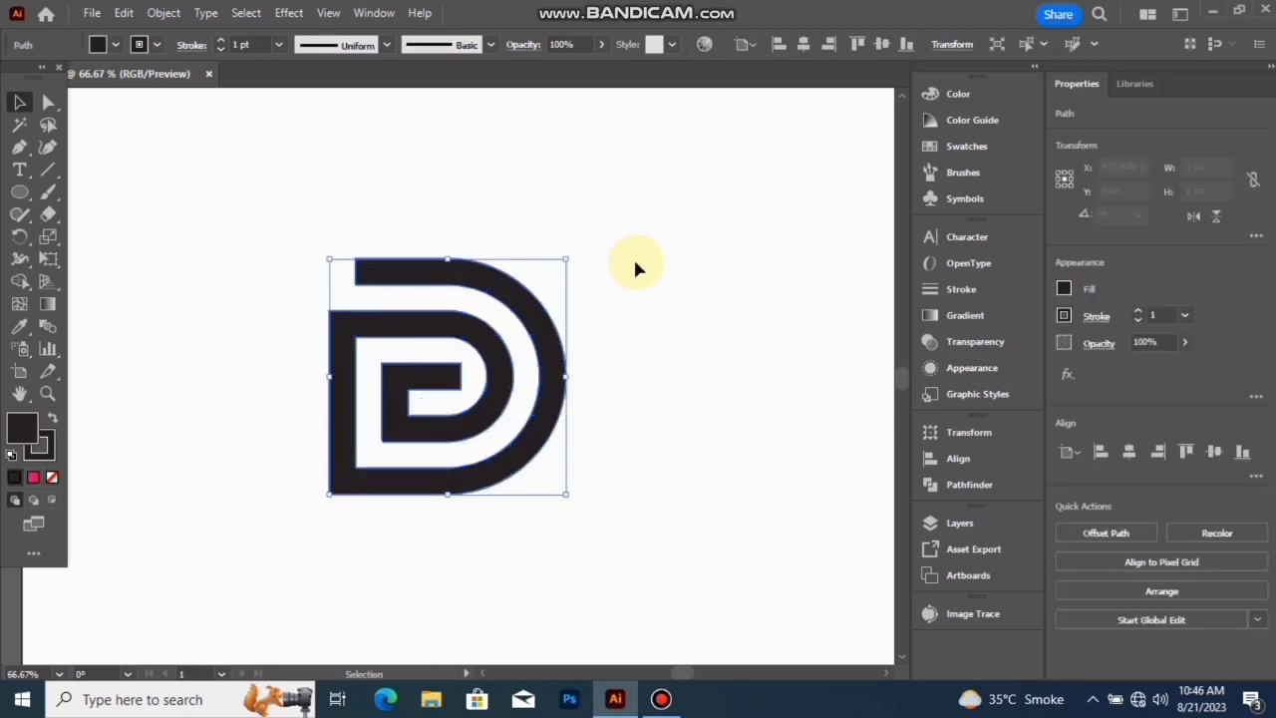
- Enlarge the logo proportionally to about 661 px square and center it horizontally and vertically on the artboard
scroll(613, 389, down, 3)
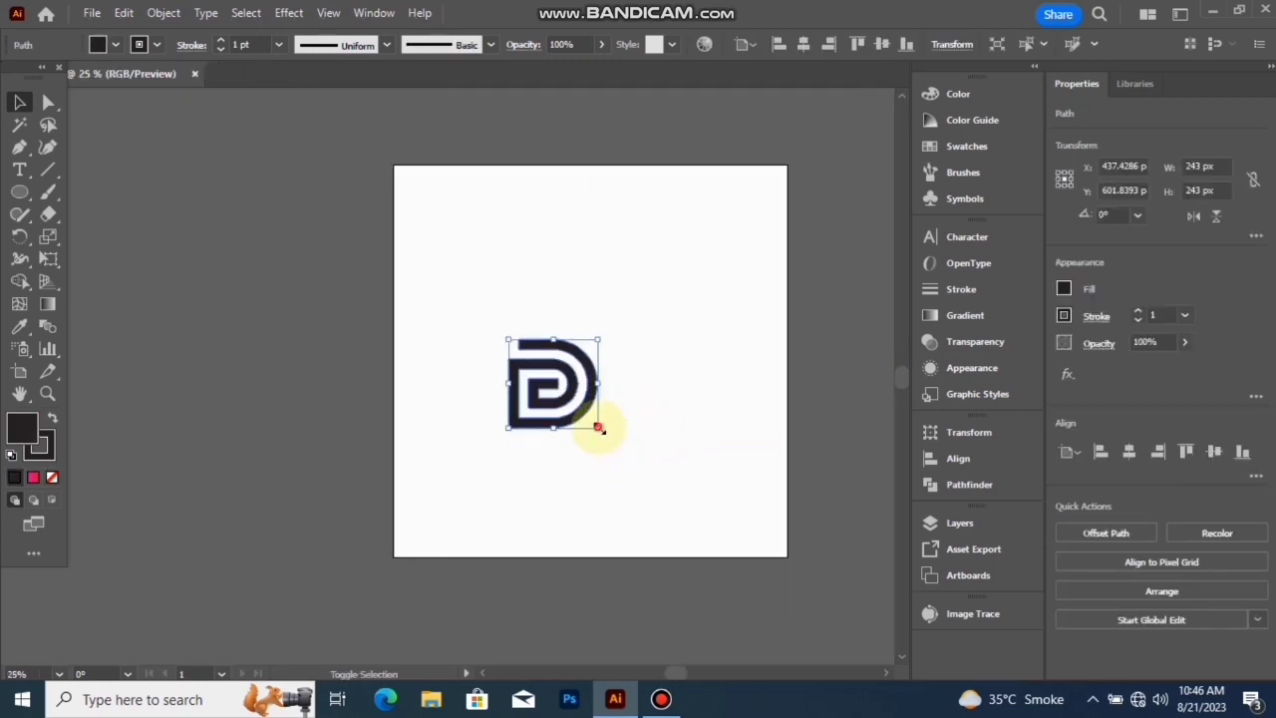
drag(598, 428, 658, 492)
click(1101, 451)
click(1129, 452)
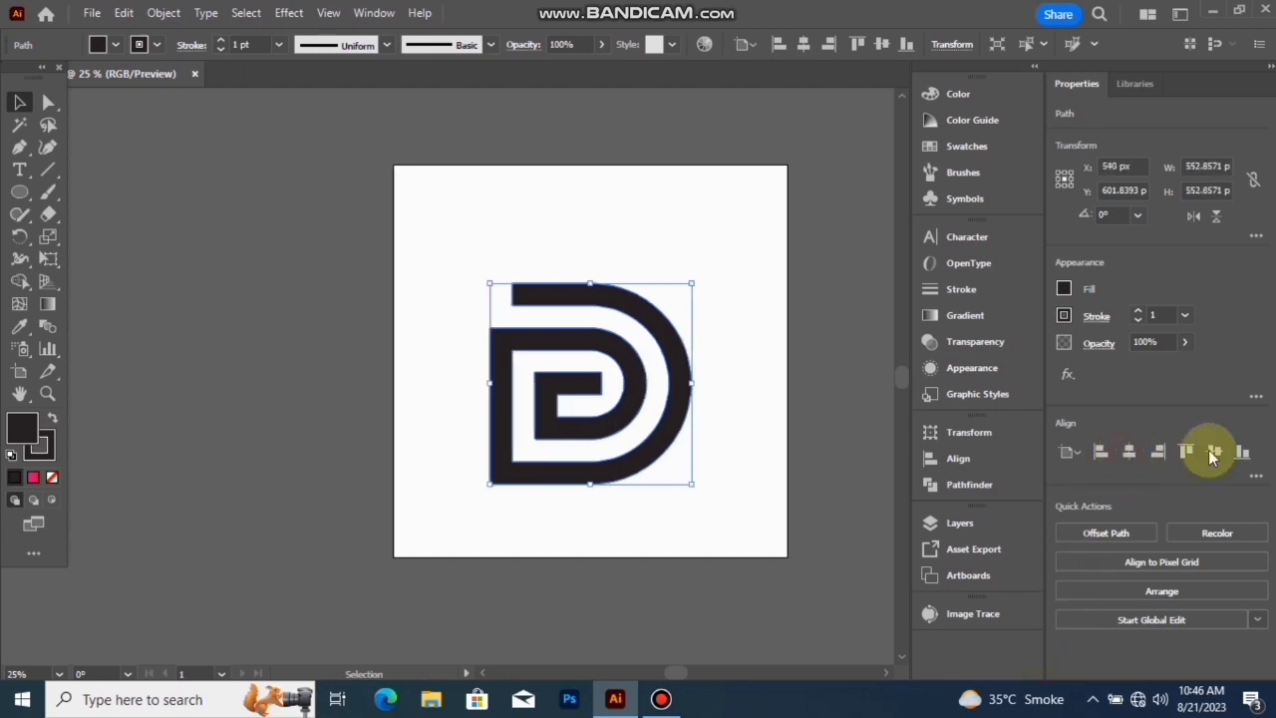
click(1213, 452)
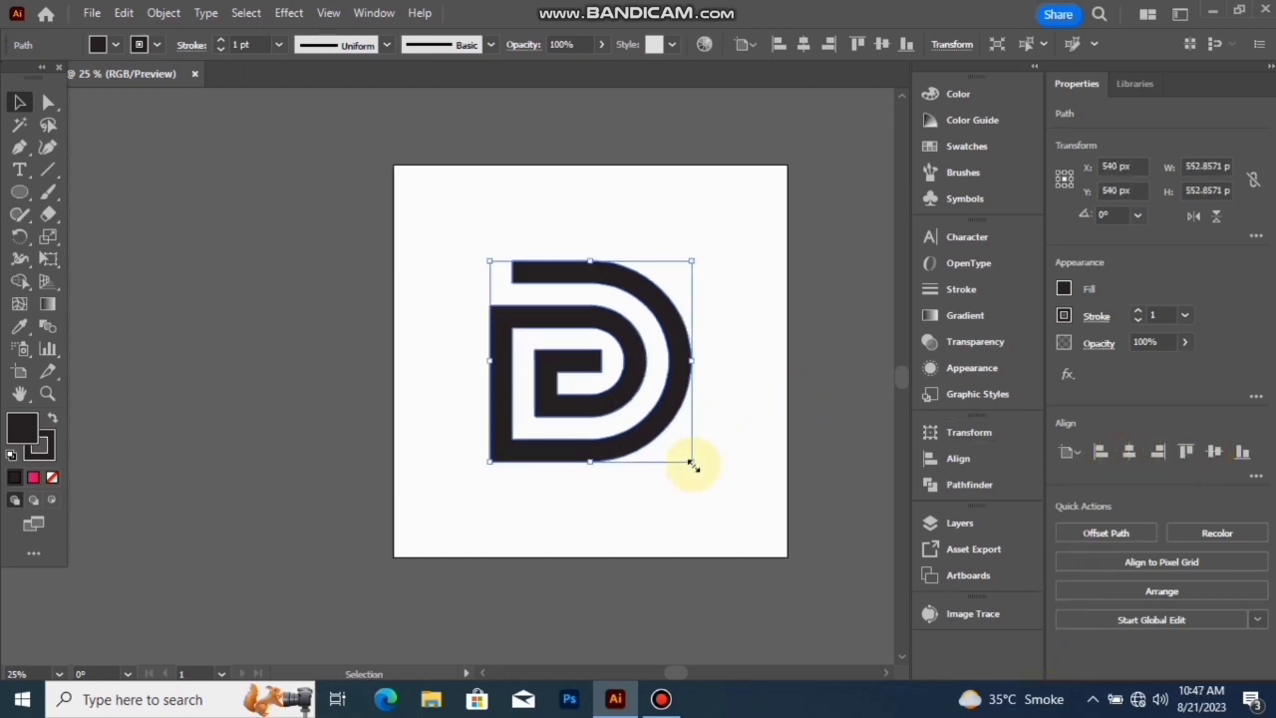
drag(692, 466, 711, 485)
- Apply a linear gradient fill to the logo and set its first color stop to yellow, keeping the red end stop
scroll(685, 447, up, 1)
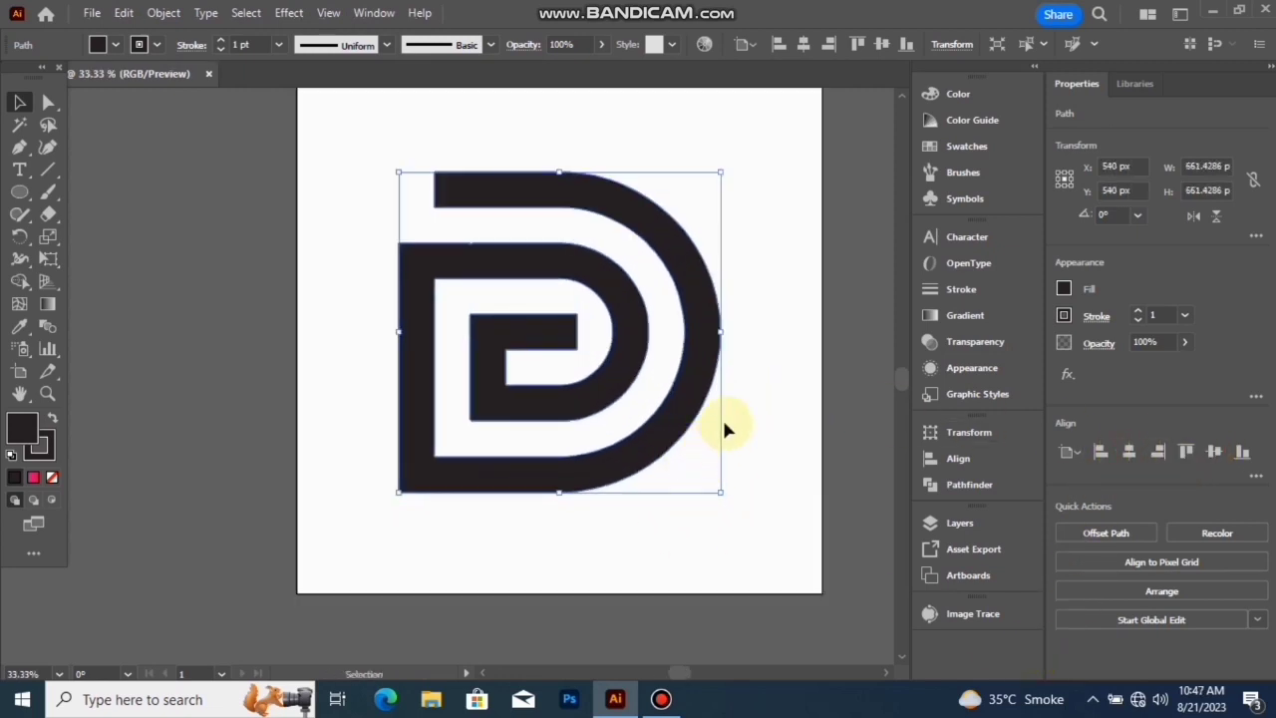
key(space)
drag(747, 354, 705, 400)
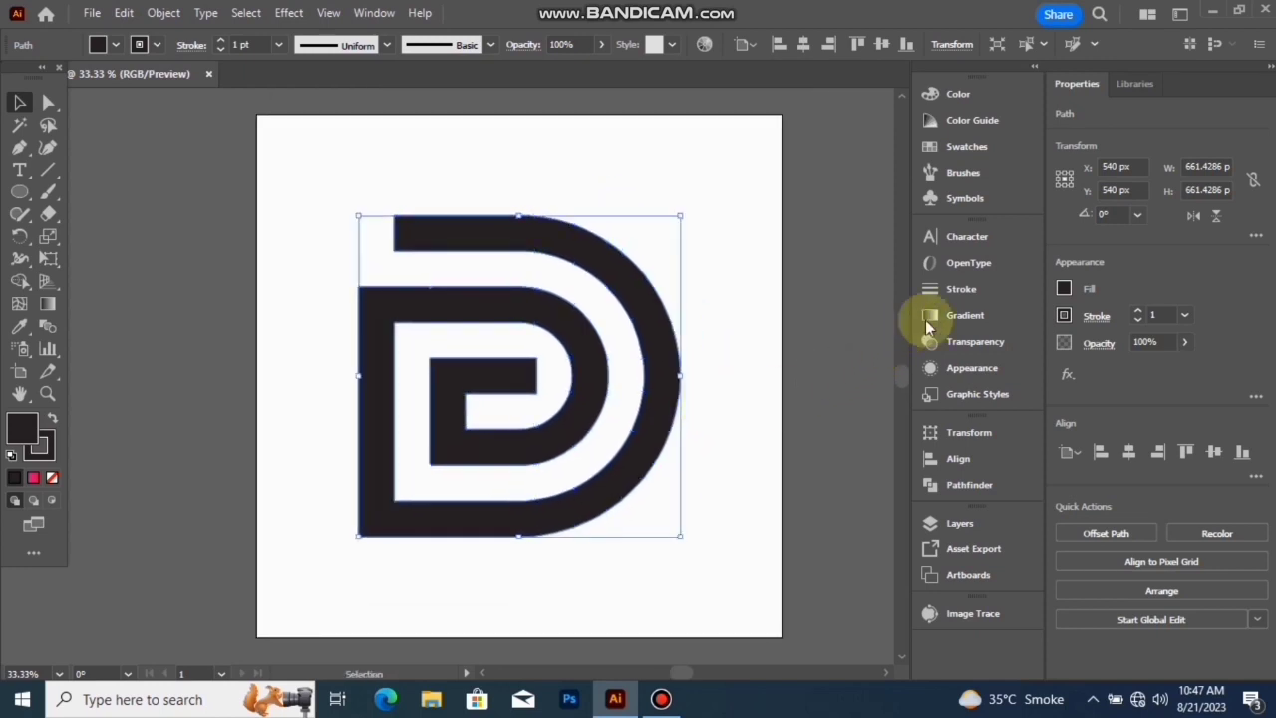
click(963, 316)
click(827, 377)
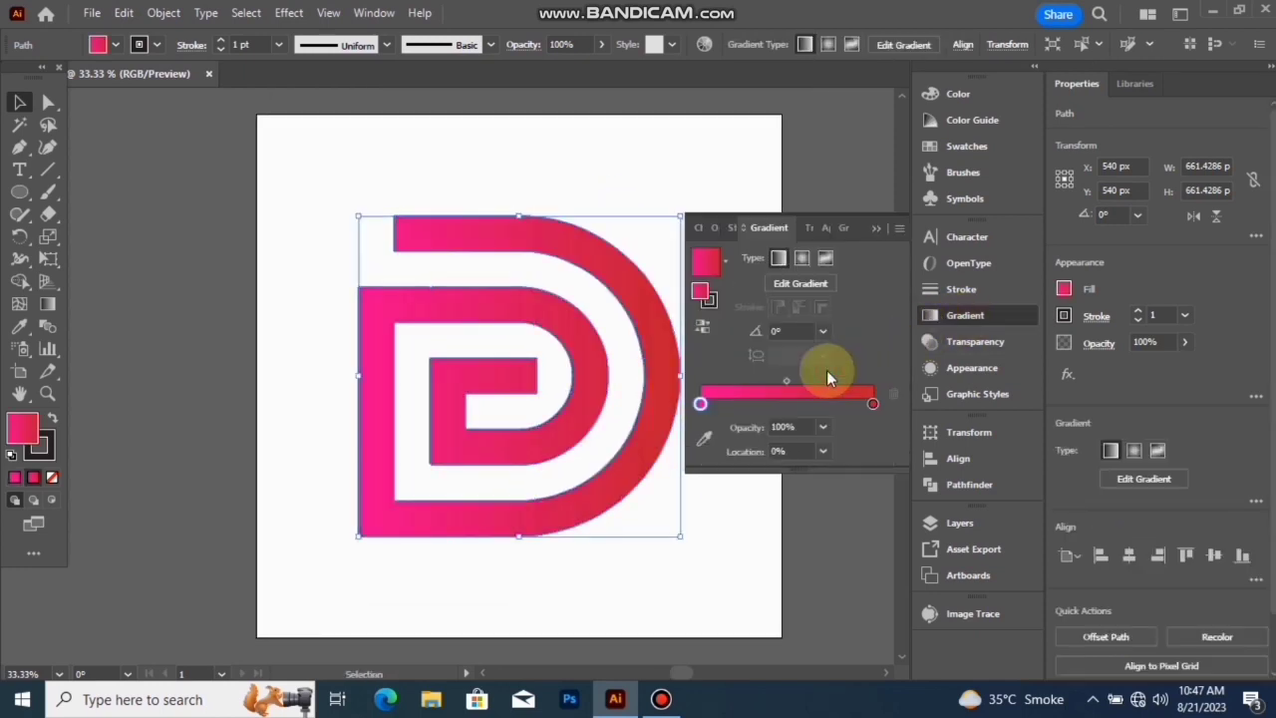
double_click(702, 404)
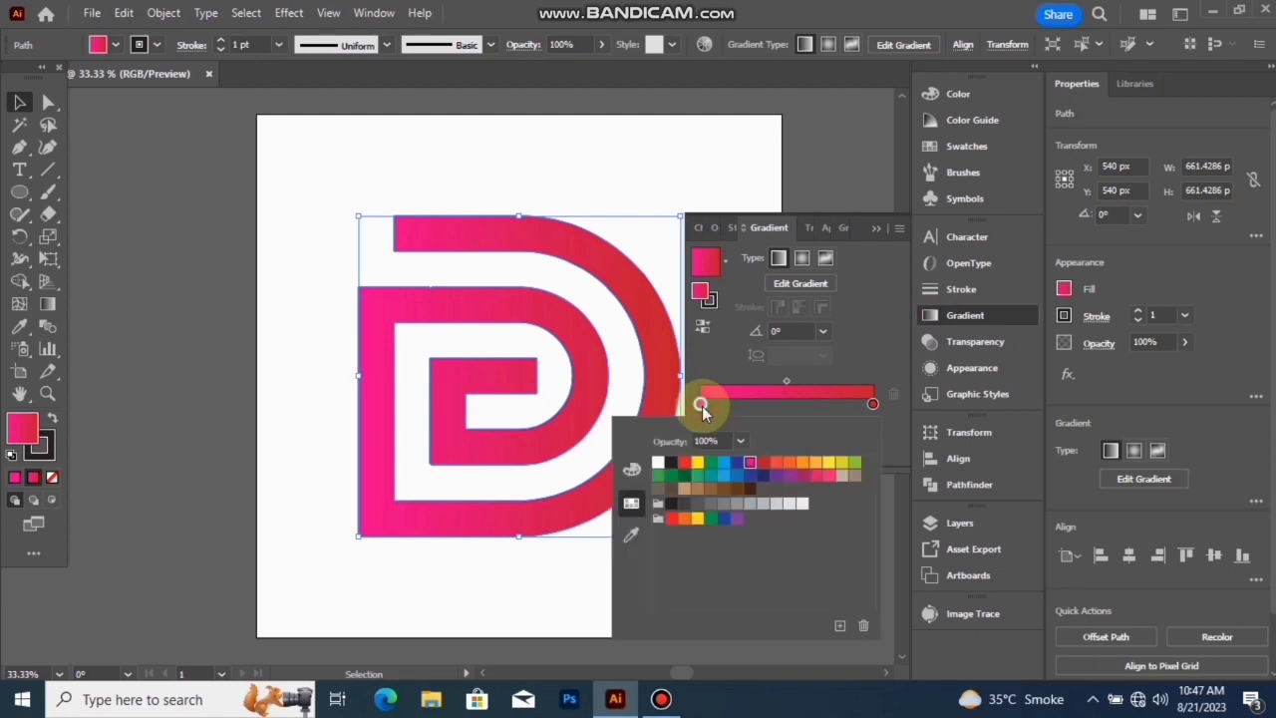
click(672, 465)
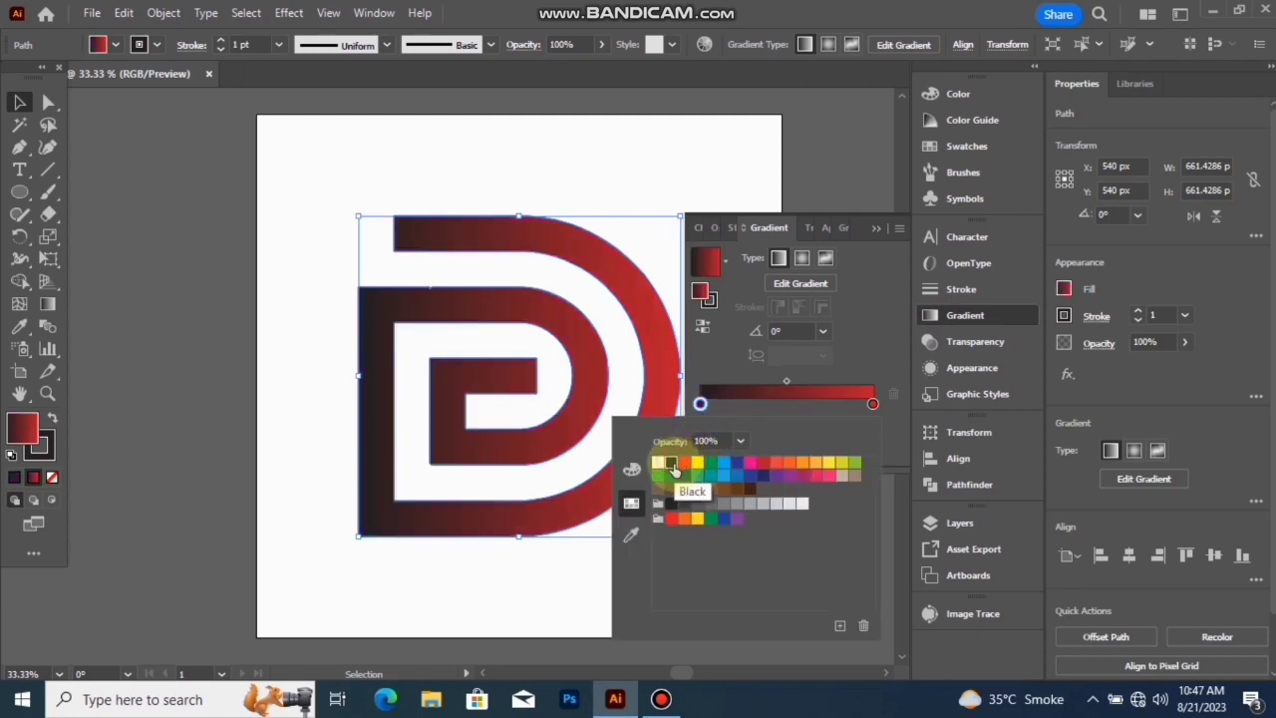
click(697, 463)
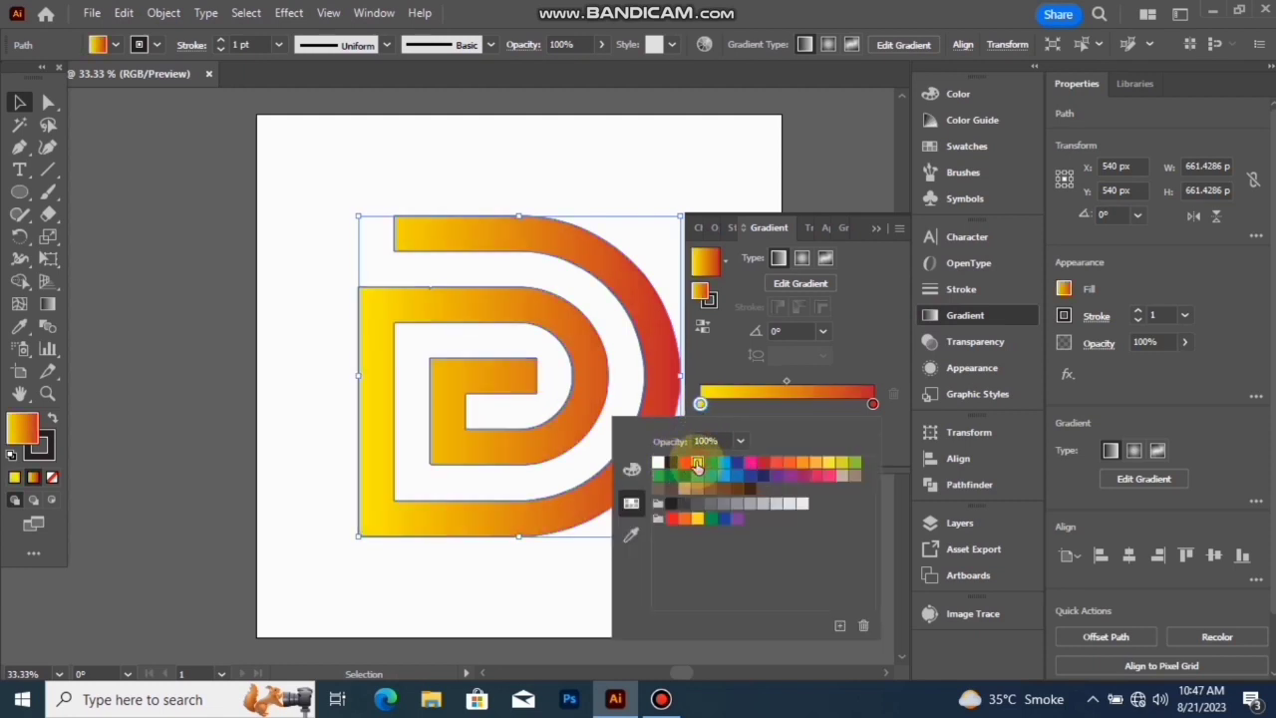
click(881, 312)
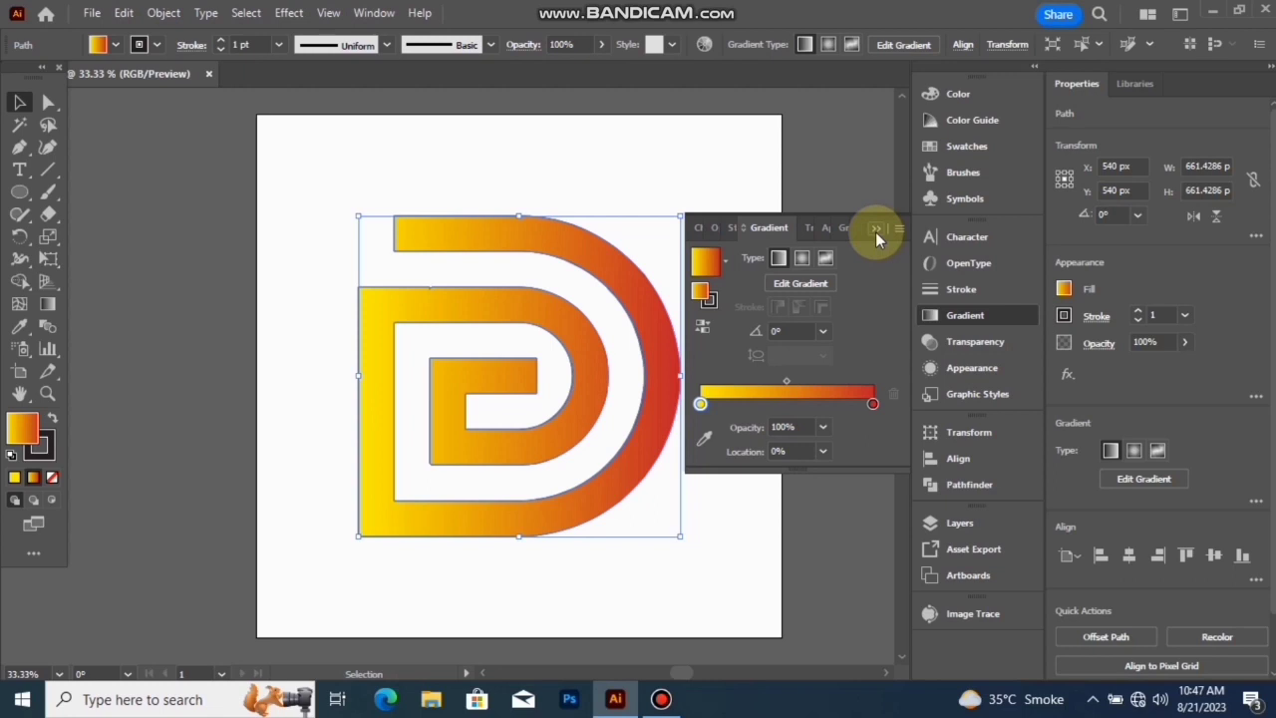
- Switch the logo's gradient to radial and stretch its radius beyond the outer edge with the Gradient tool
click(809, 261)
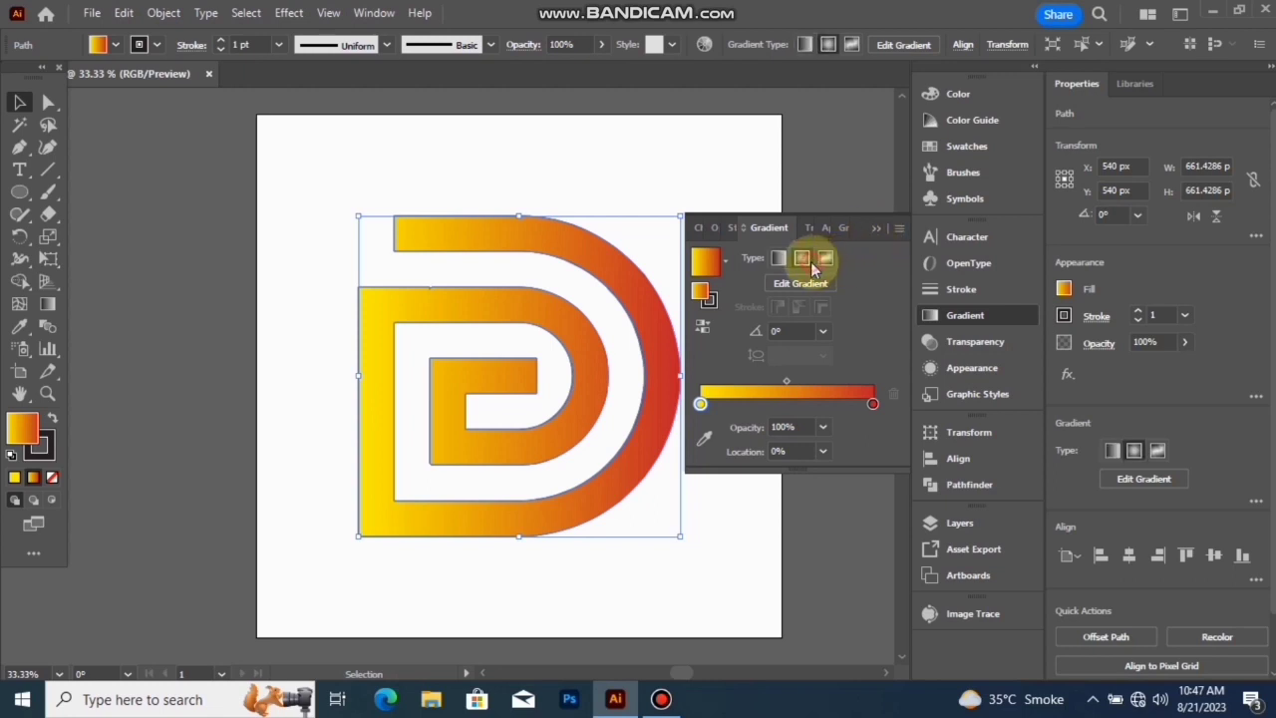
click(871, 227)
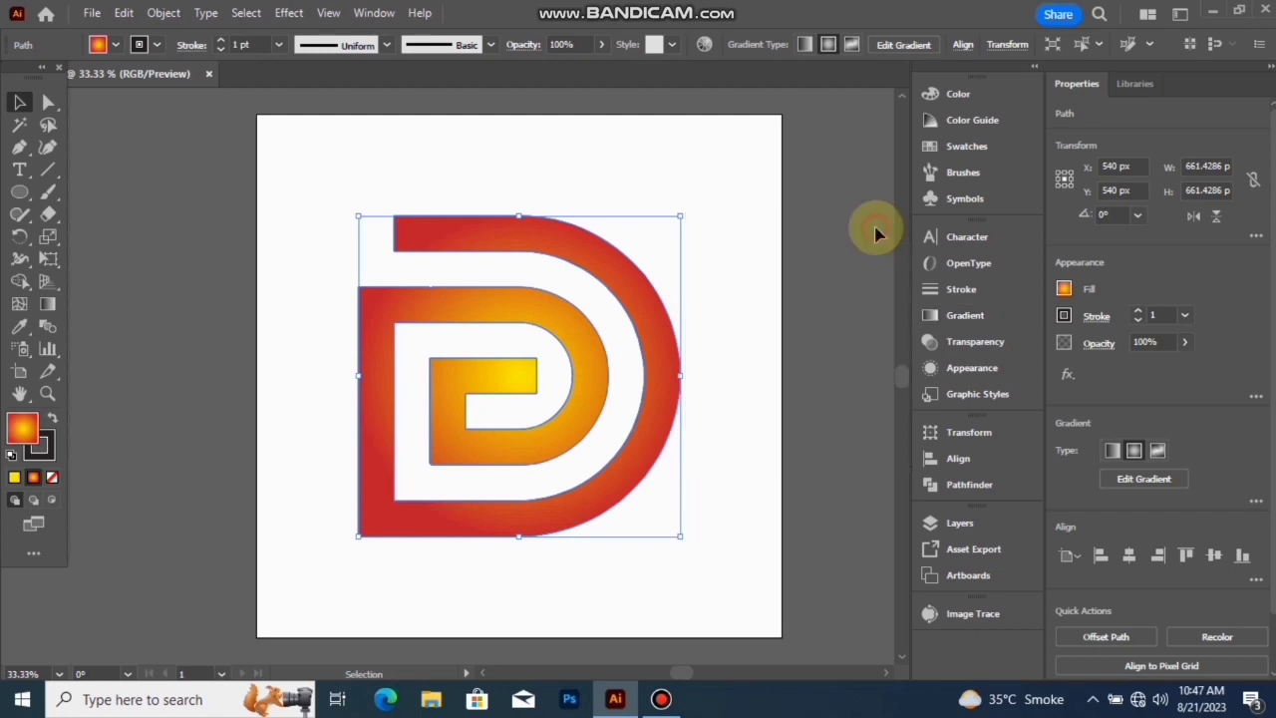
click(47, 303)
click(519, 376)
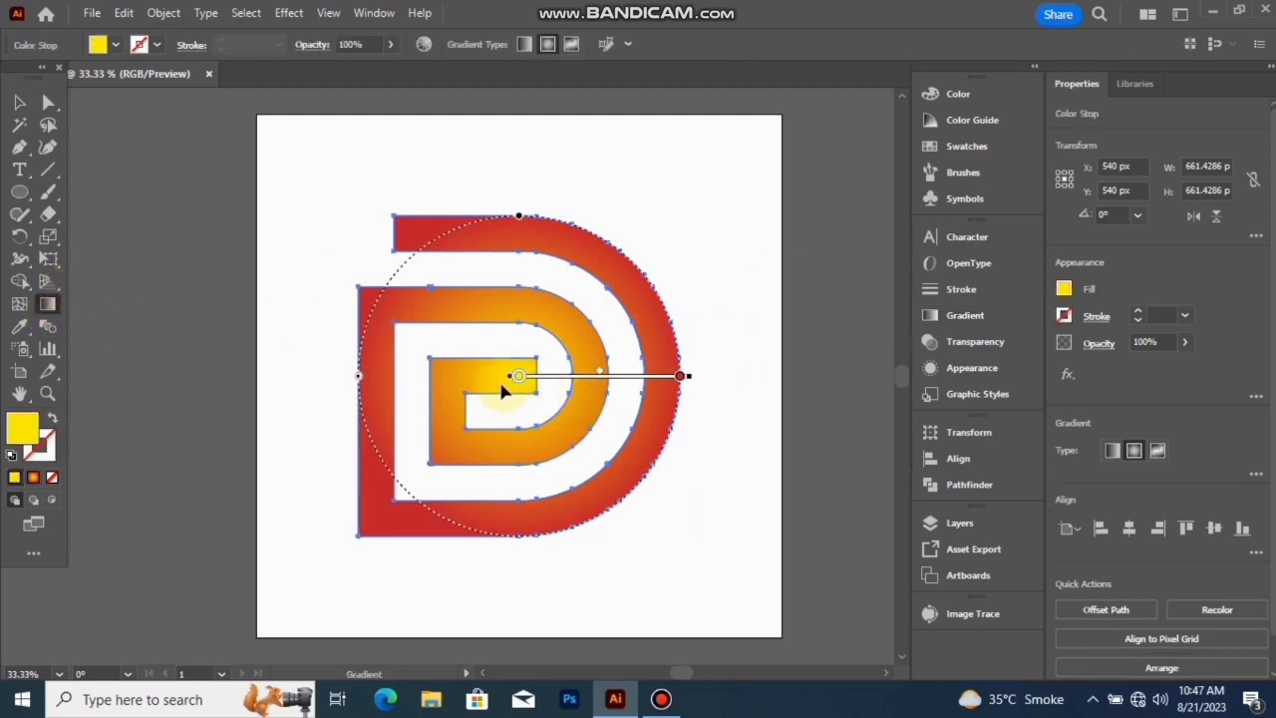
drag(499, 376, 499, 132)
click(19, 102)
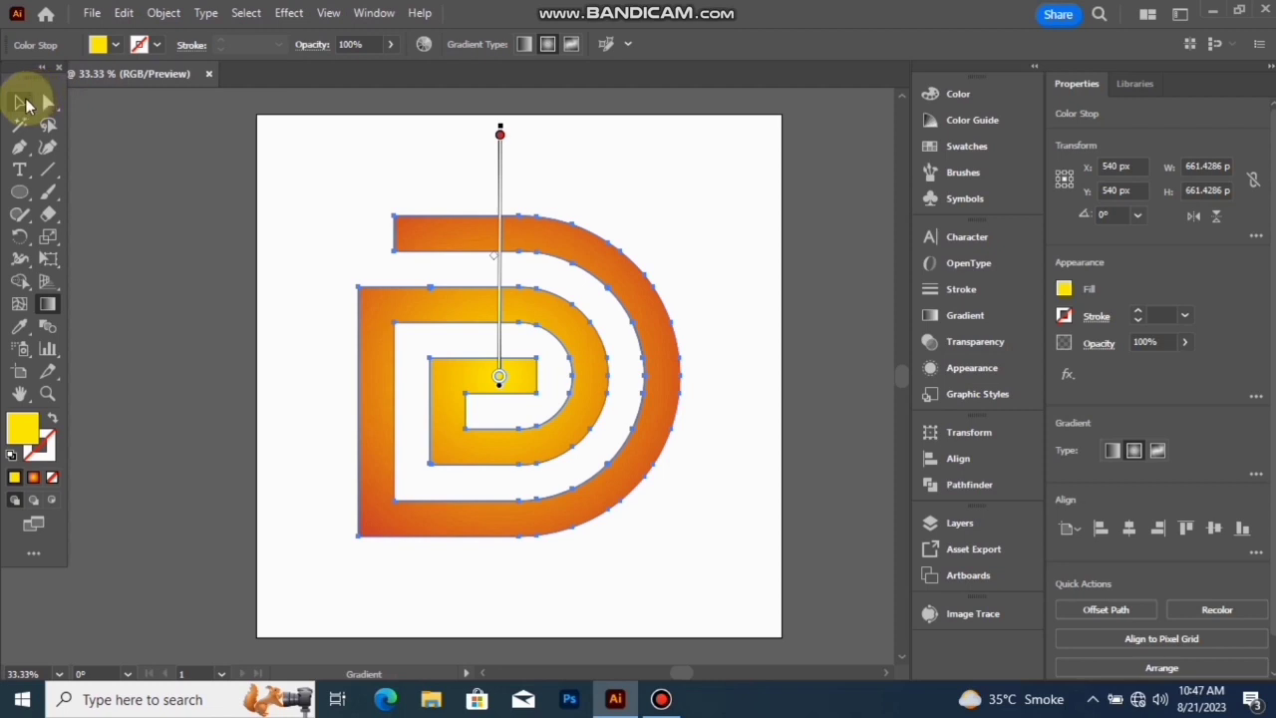
- Set the logo's stroke to none, keep the gradient fill, and deselect the logo
click(632, 178)
drag(647, 247, 358, 595)
click(46, 457)
click(52, 478)
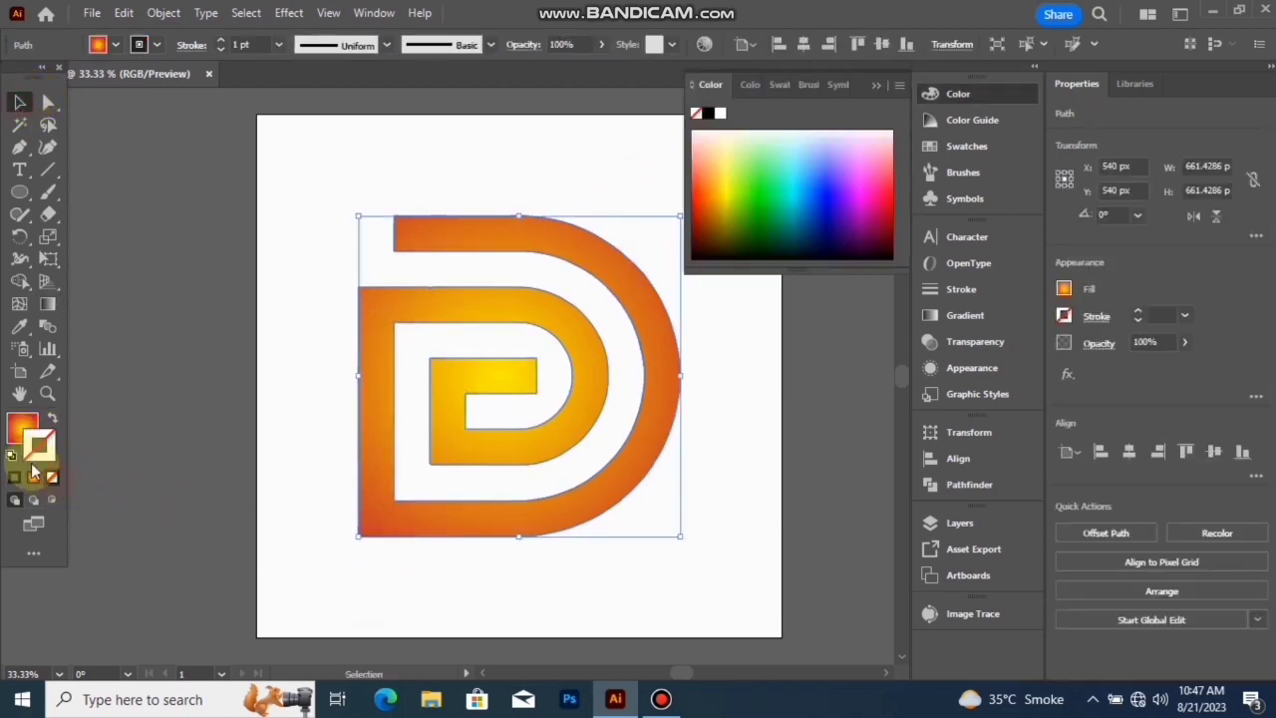
click(22, 428)
click(875, 86)
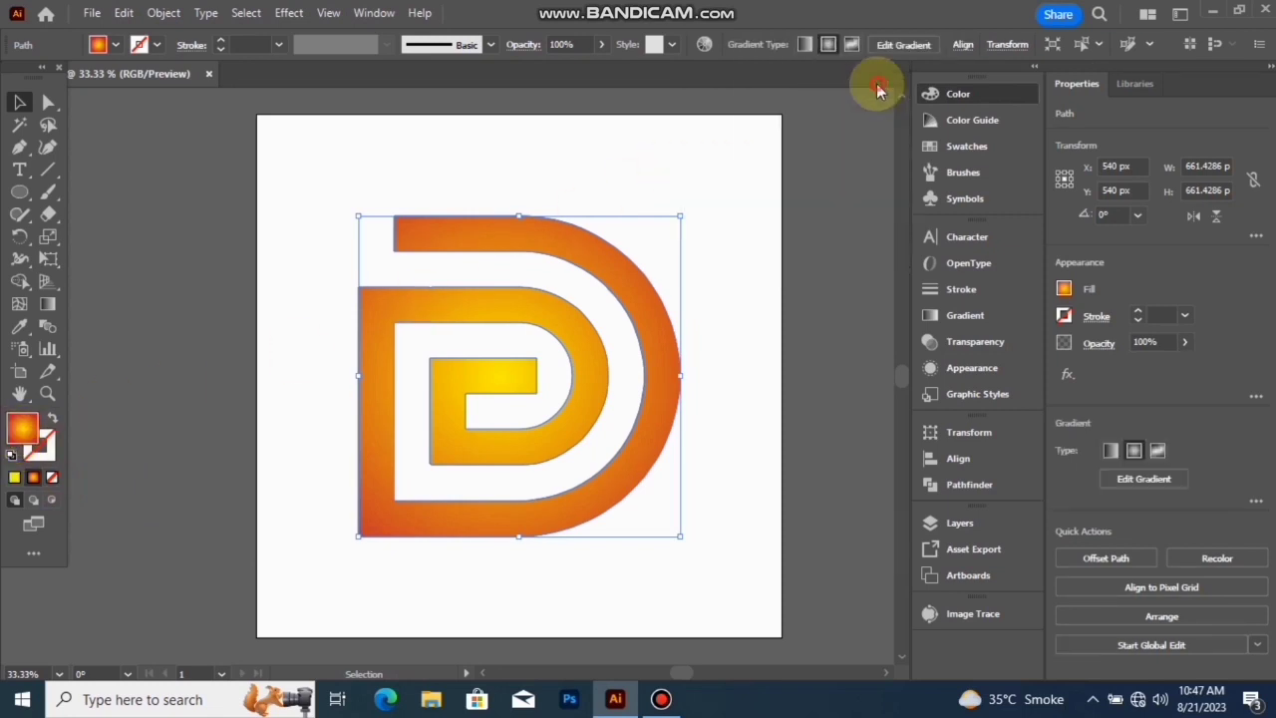
click(715, 322)
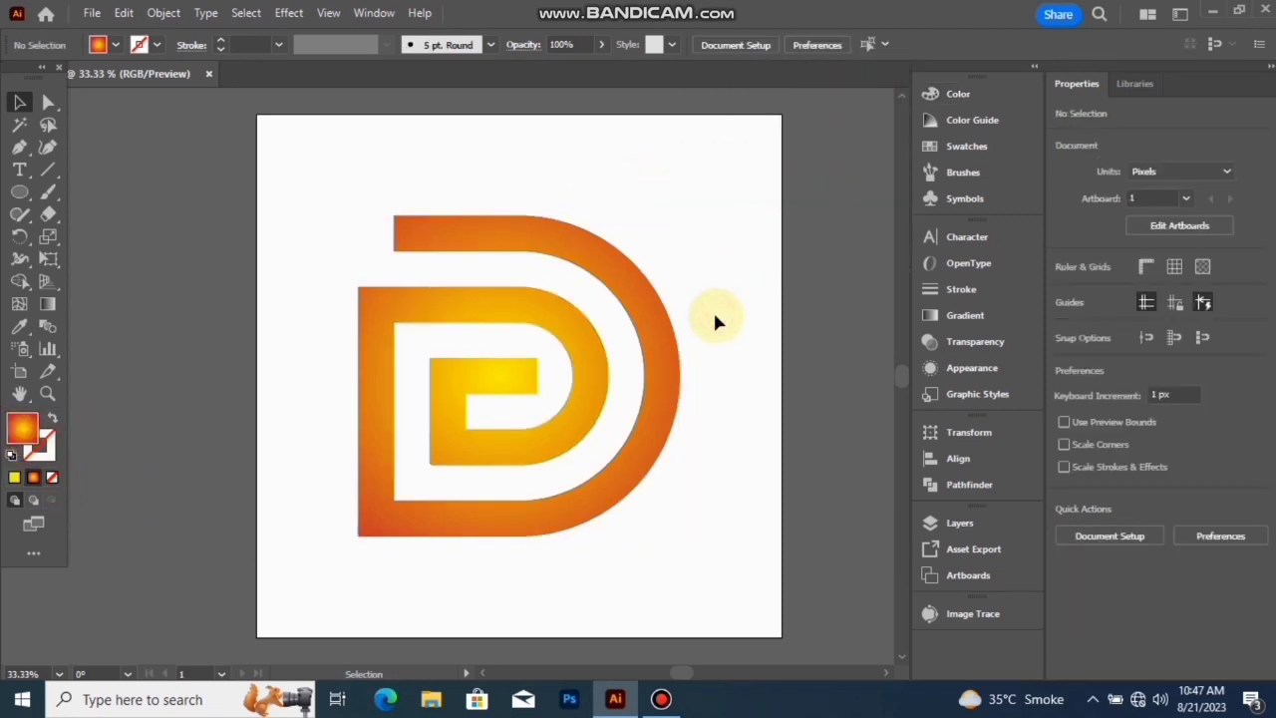